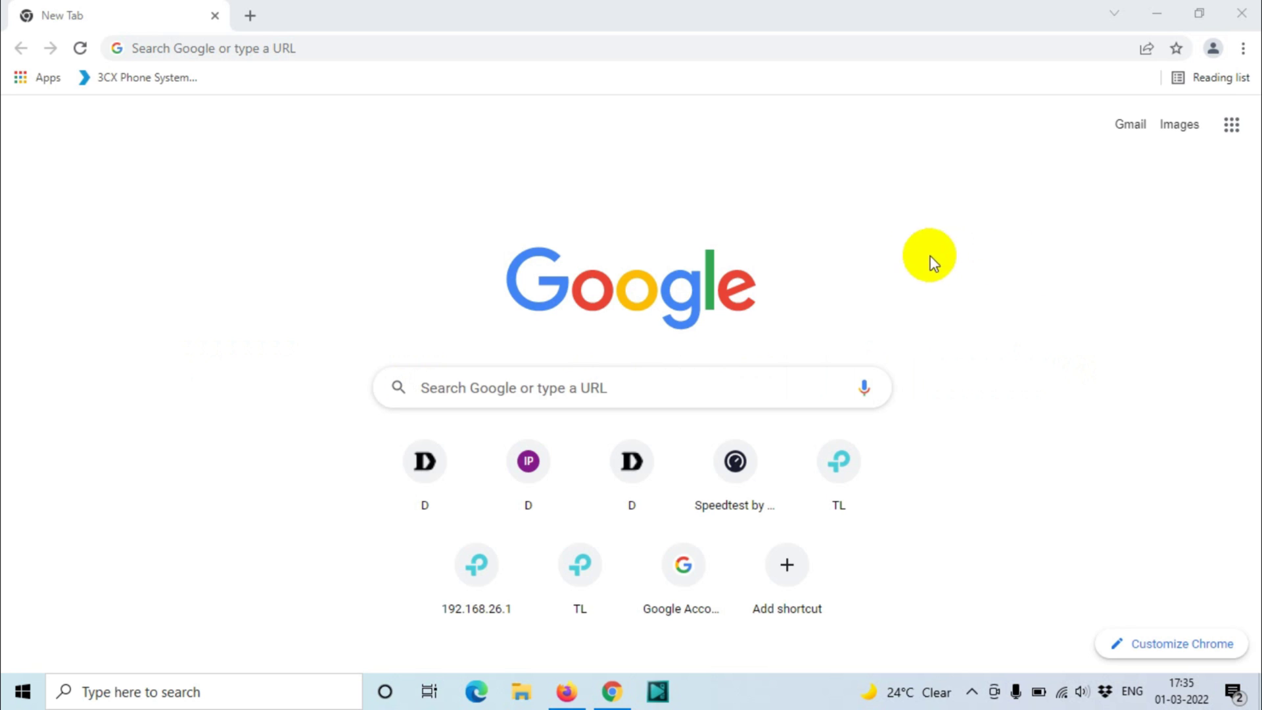
Search Google for 'foxit pdf editor' and scroll through the results
click(695, 41)
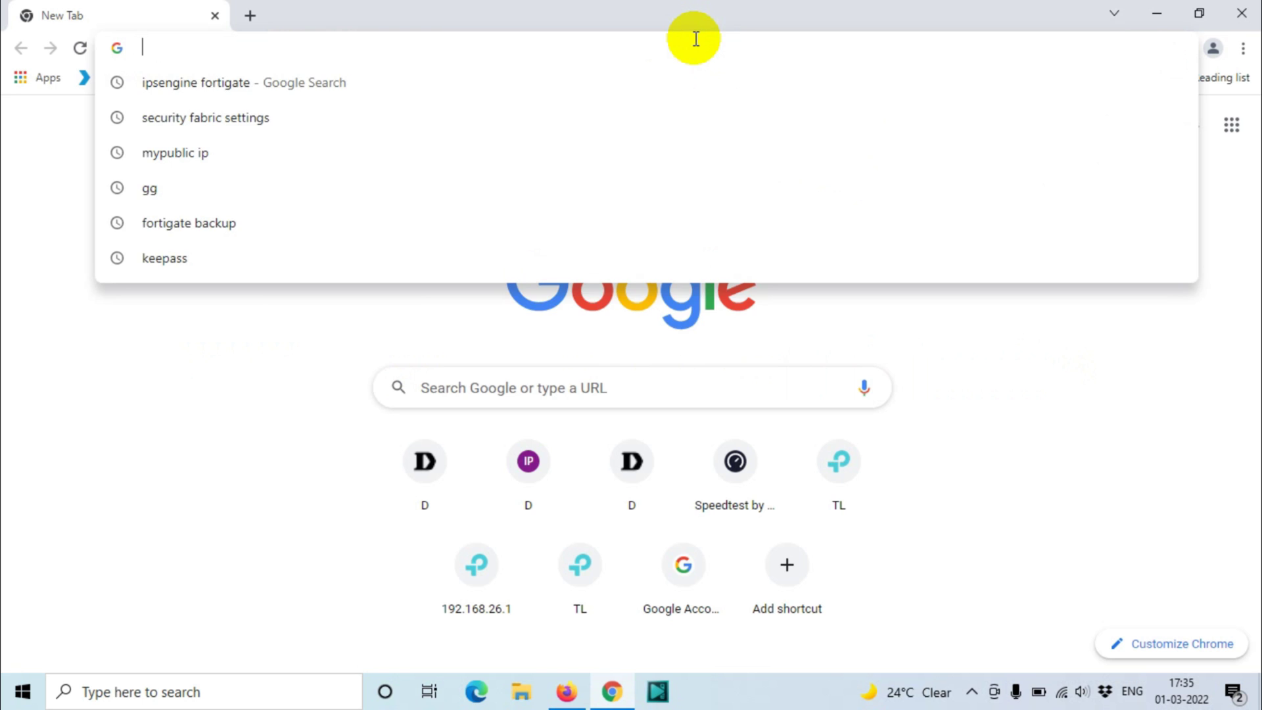
text(foxit )
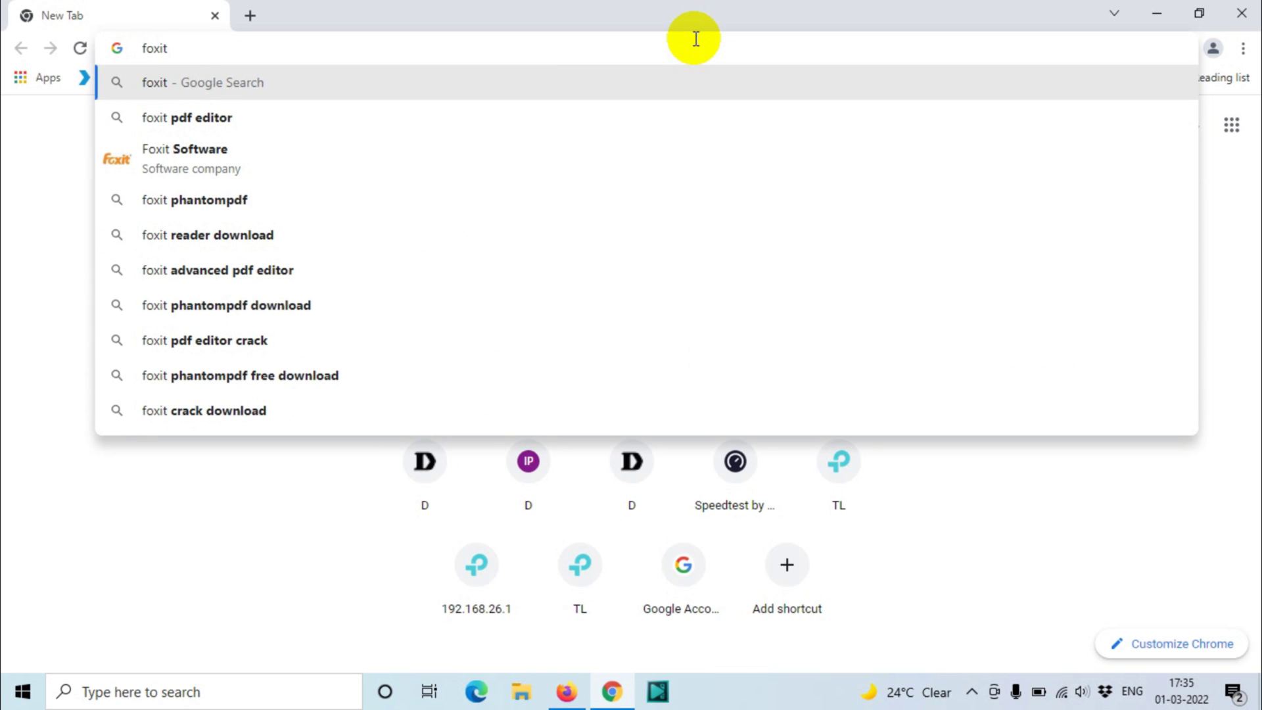
text(pdf)
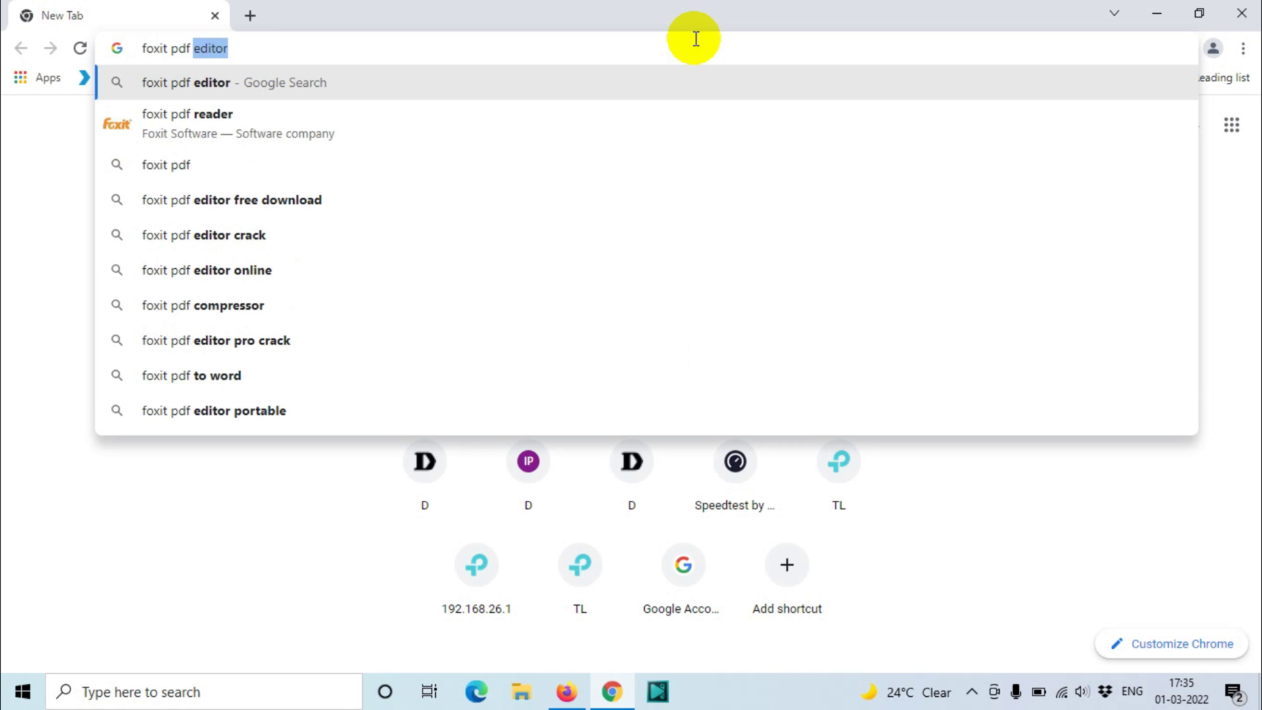
key(Return)
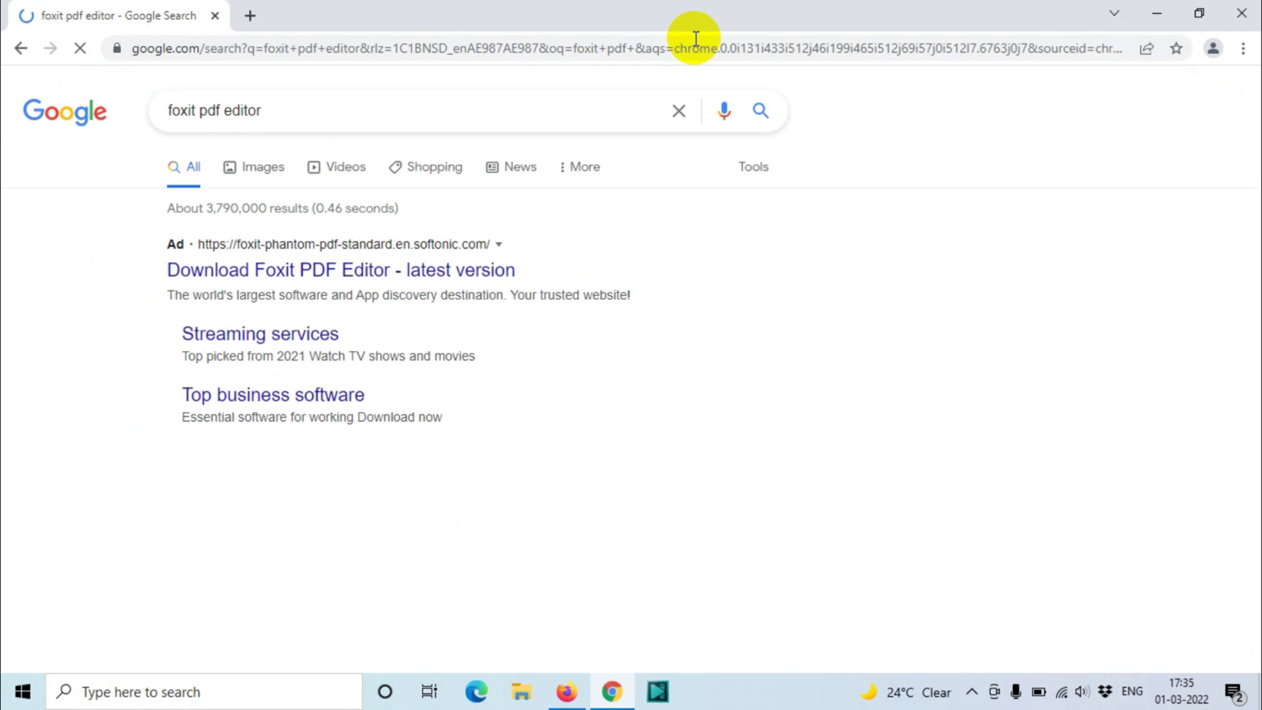
scroll(366, 442, down, 1)
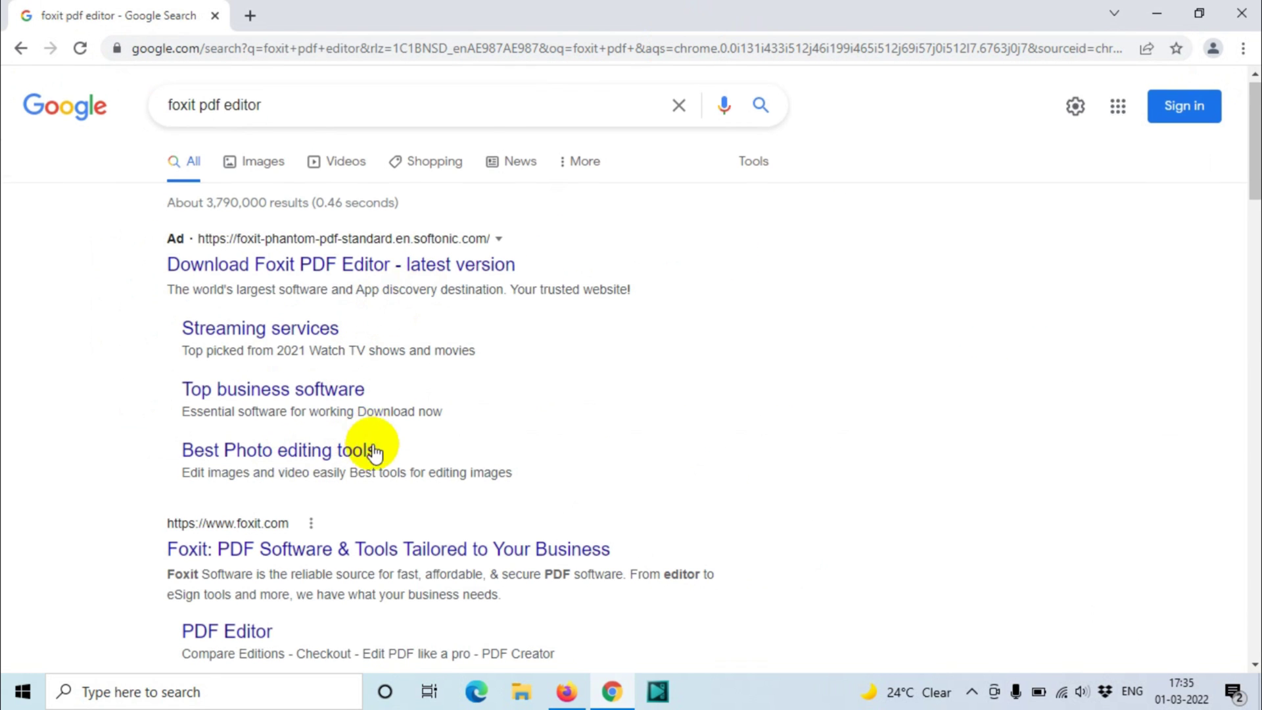
scroll(406, 429, up, 1)
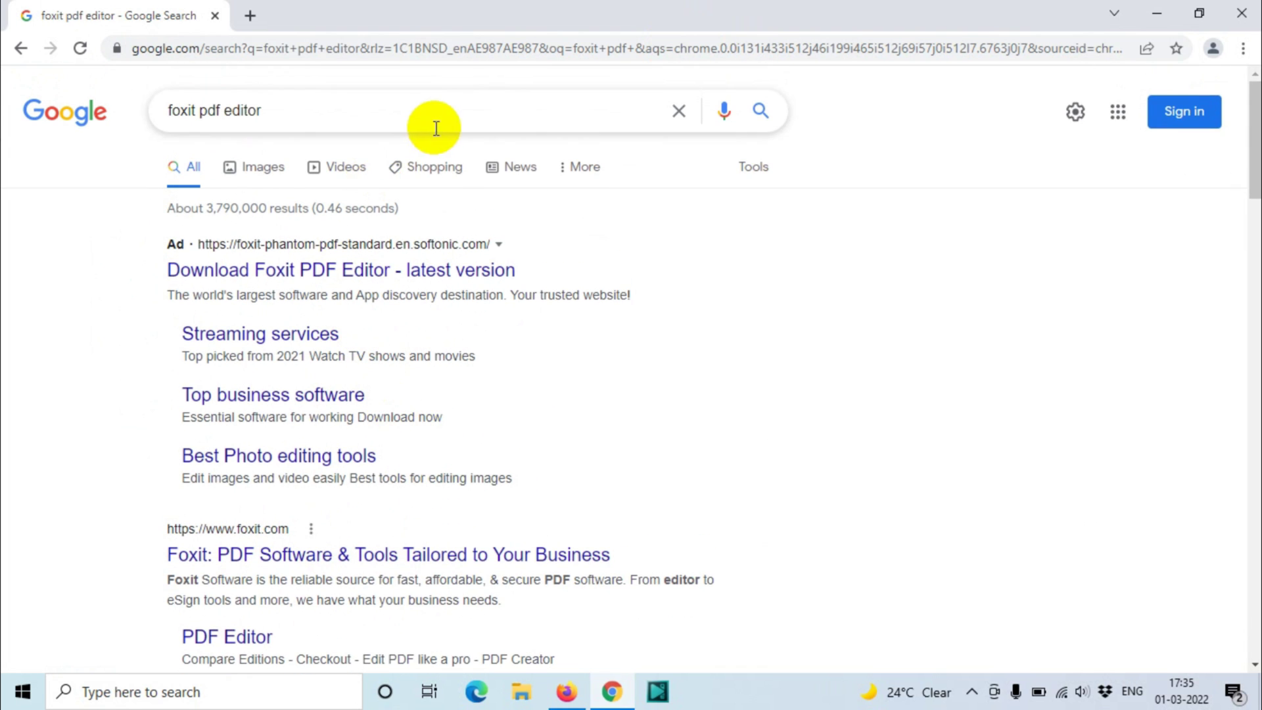
scroll(439, 420, down, 2)
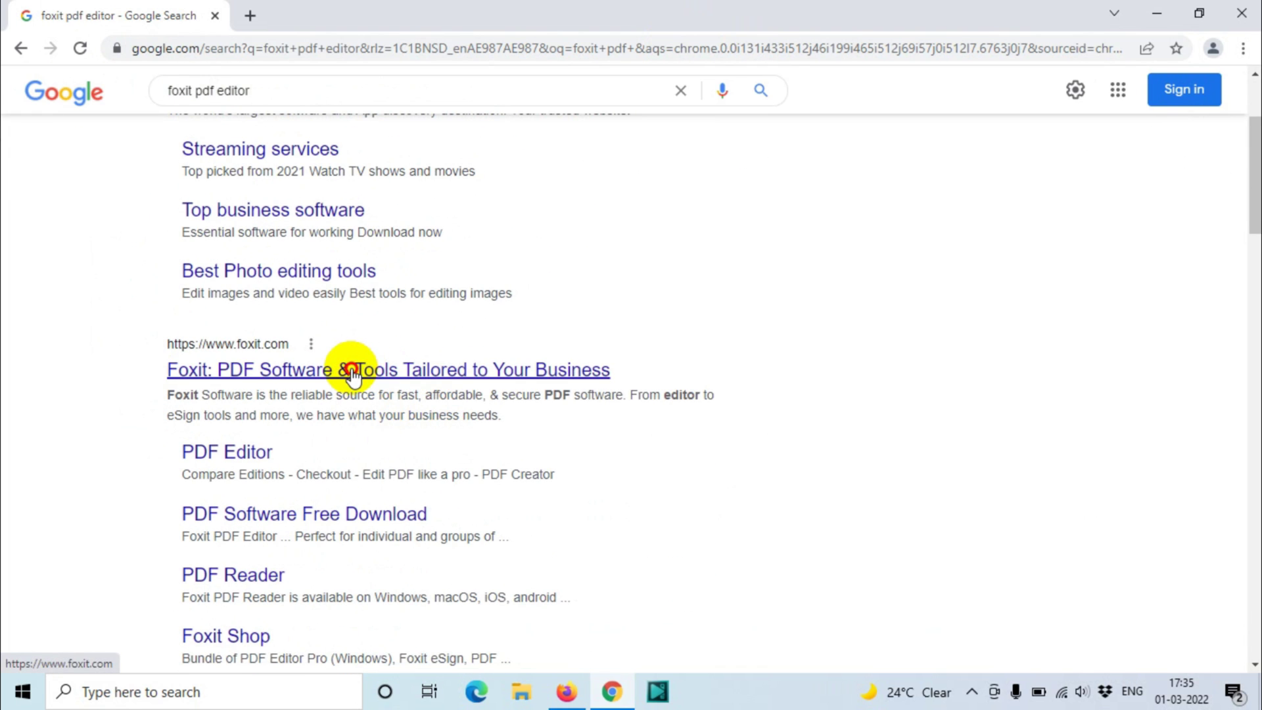
Start downloading the Windows English Foxit PDF Reader installer from foxit.com's PDF Reader page
click(347, 368)
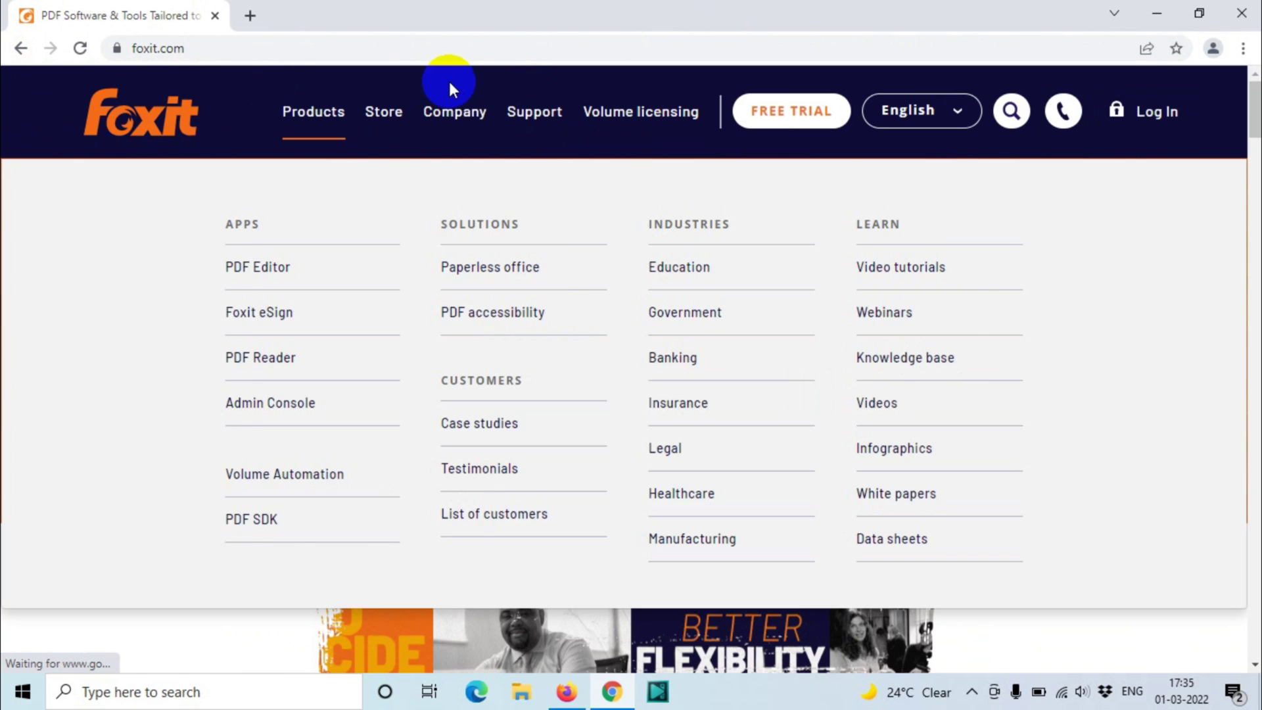
click(324, 112)
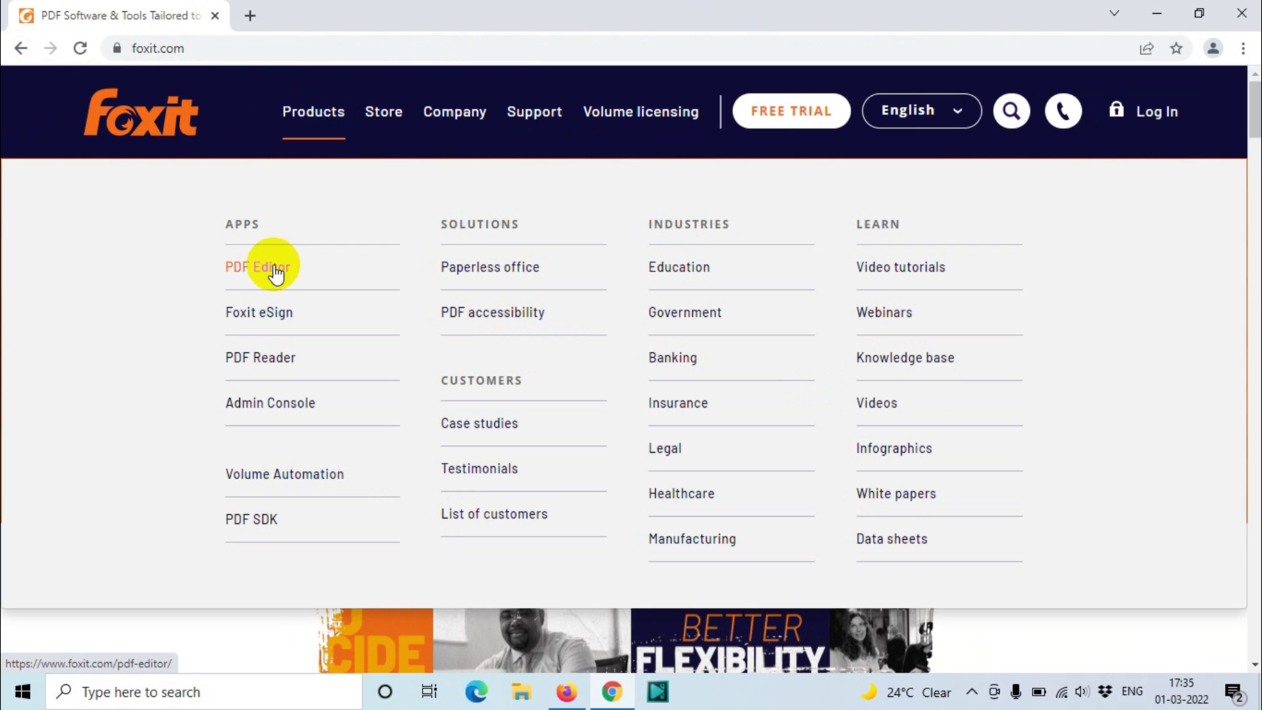
click(263, 366)
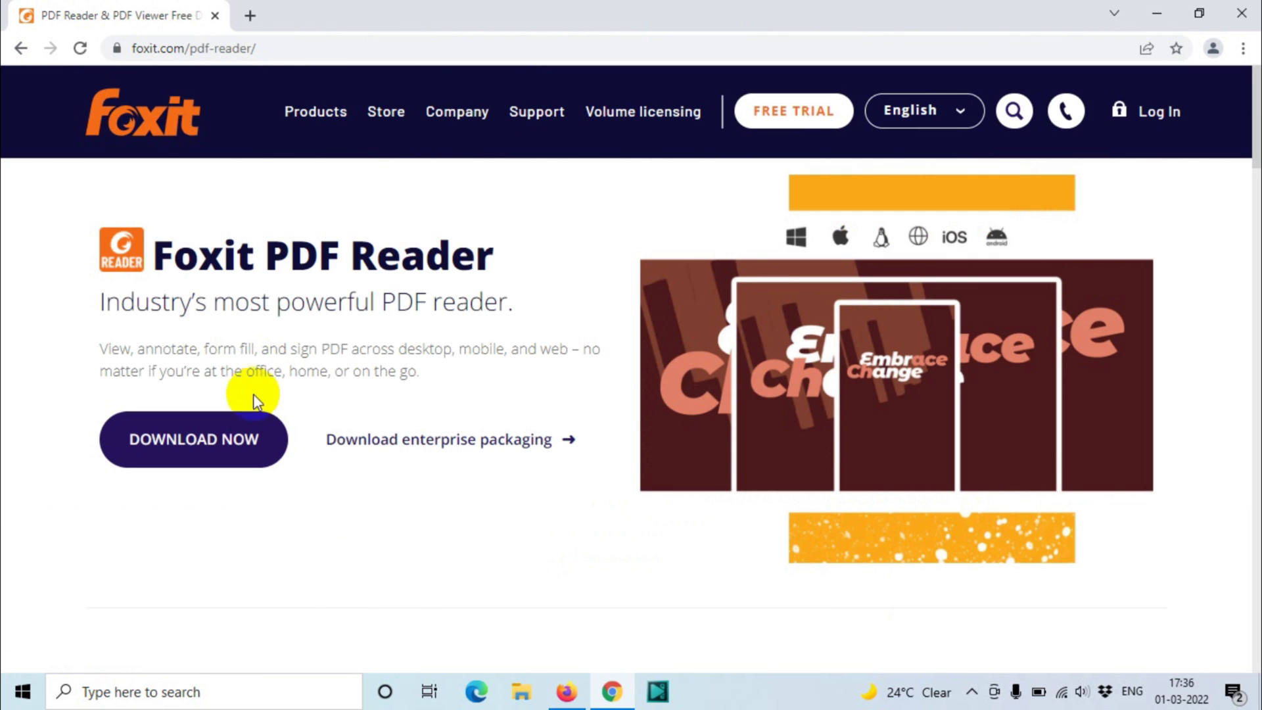
click(229, 431)
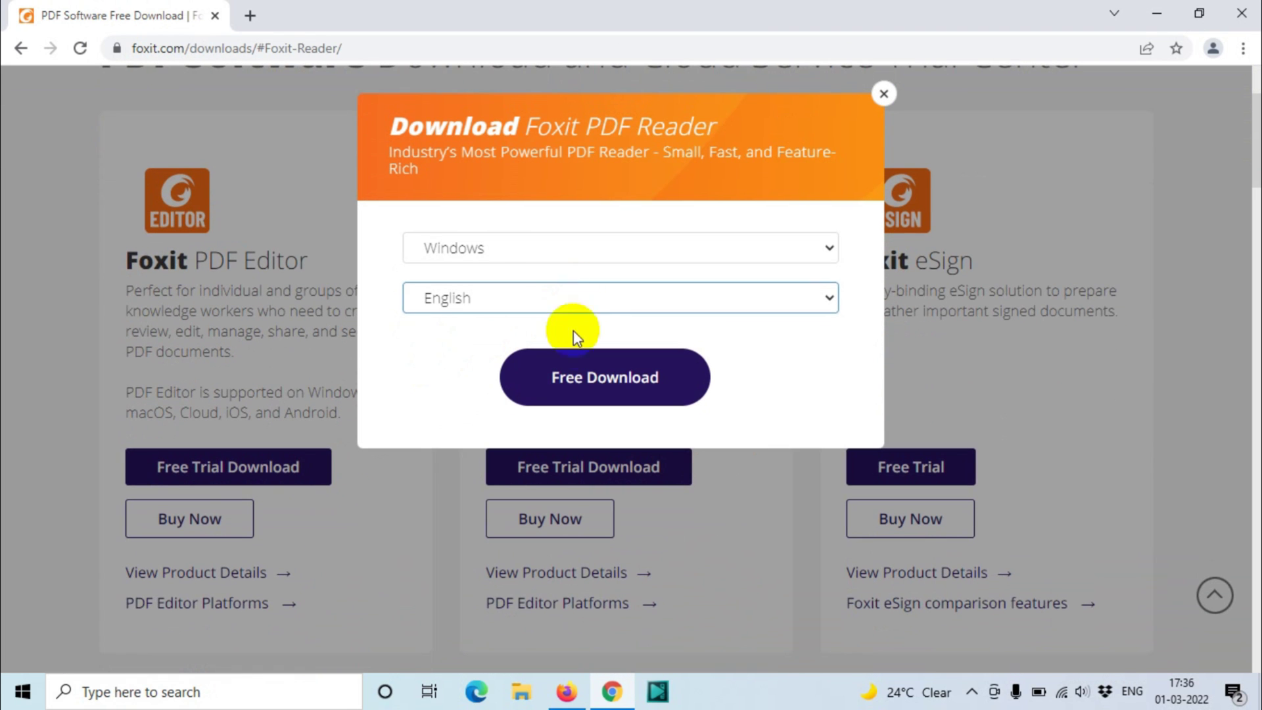
click(596, 378)
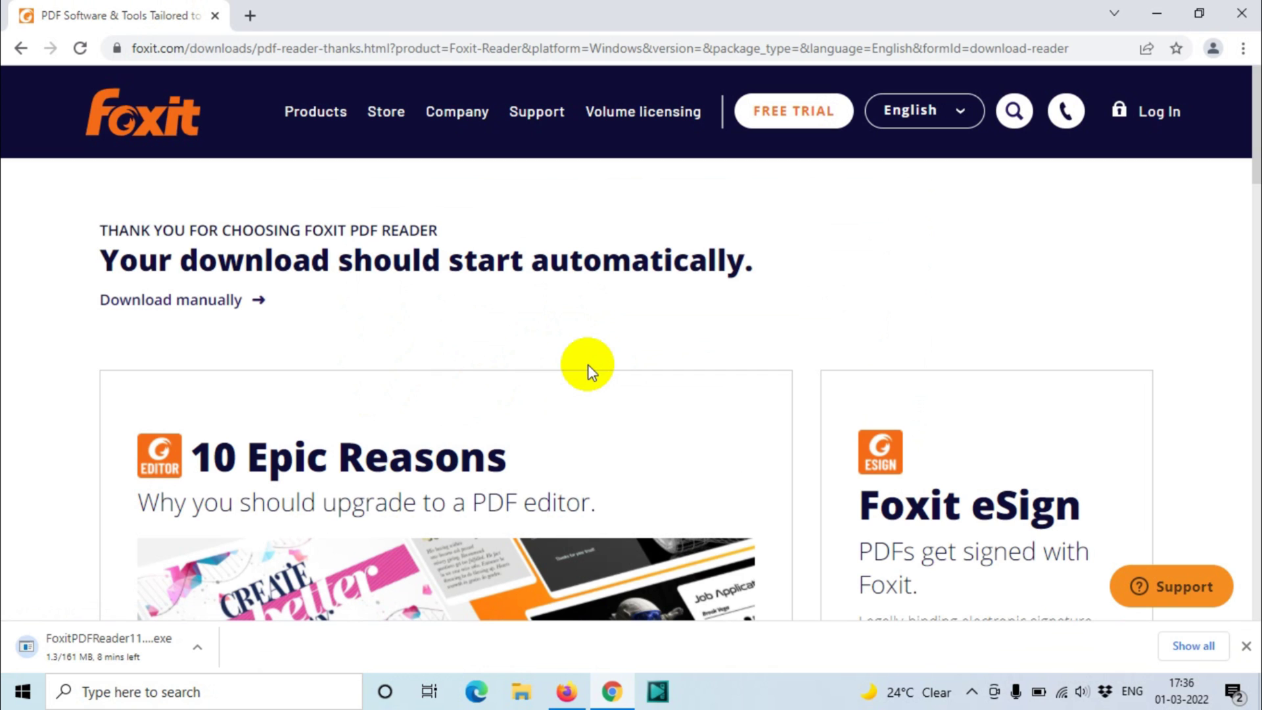
scroll(460, 395, down, 3)
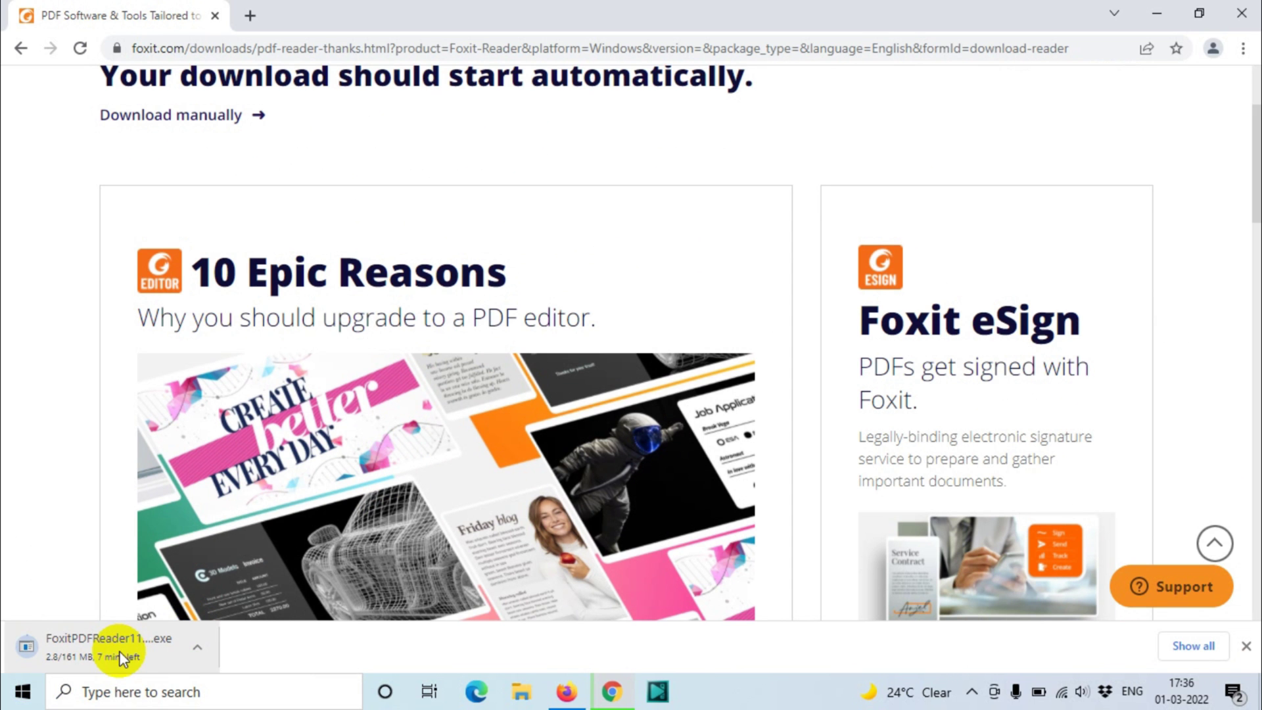
click(255, 562)
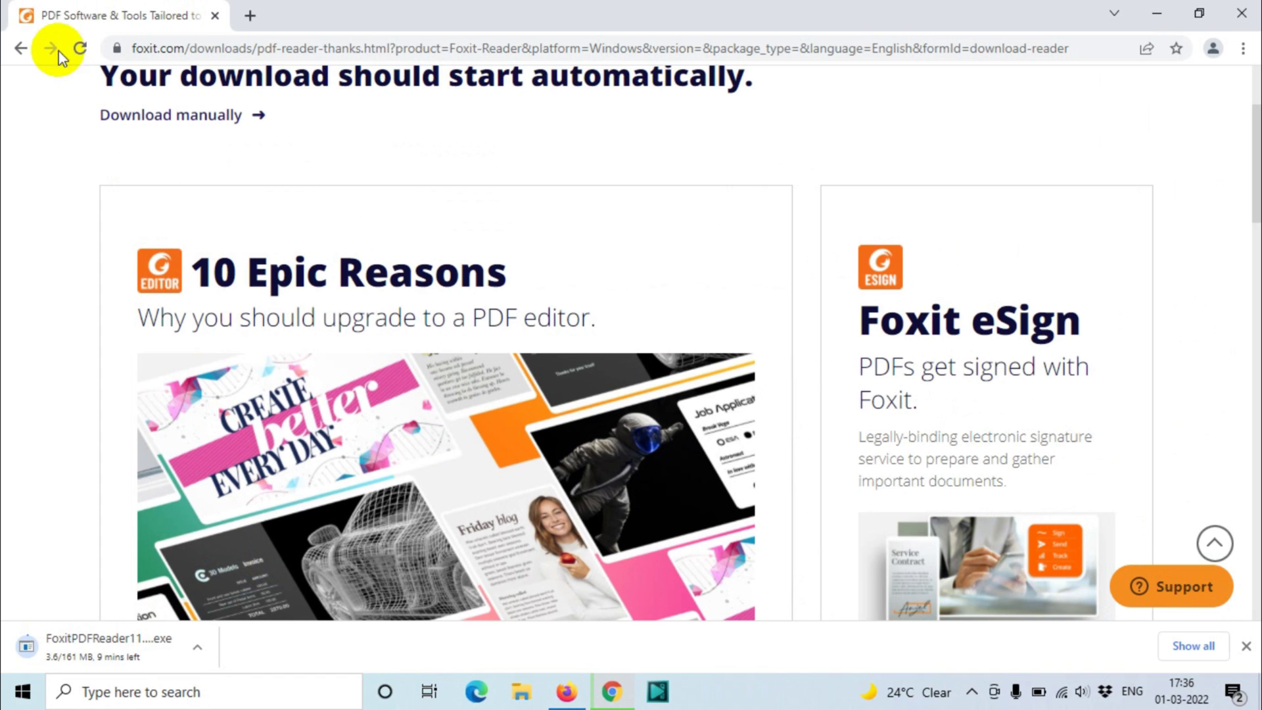
Go back to the 'foxit pdf editor' search results while the FoxitPDFReader11 installer finishes downloading
click(25, 50)
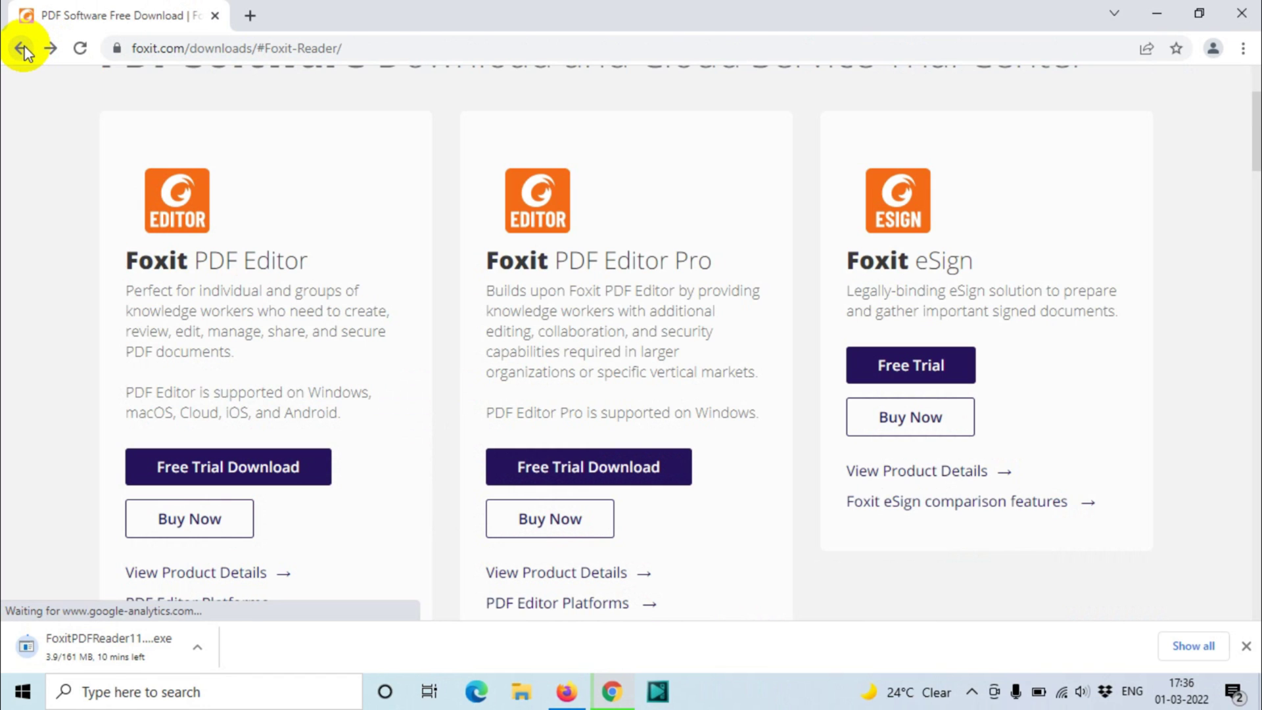
click(23, 50)
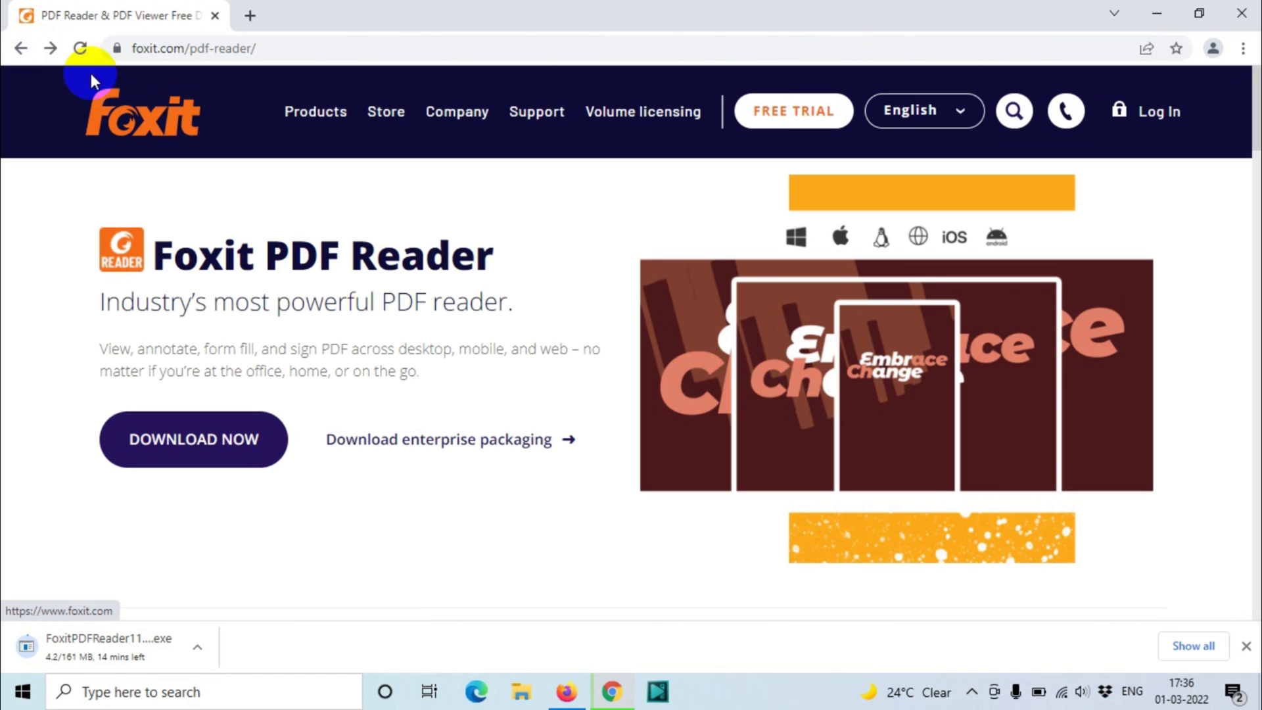
click(19, 50)
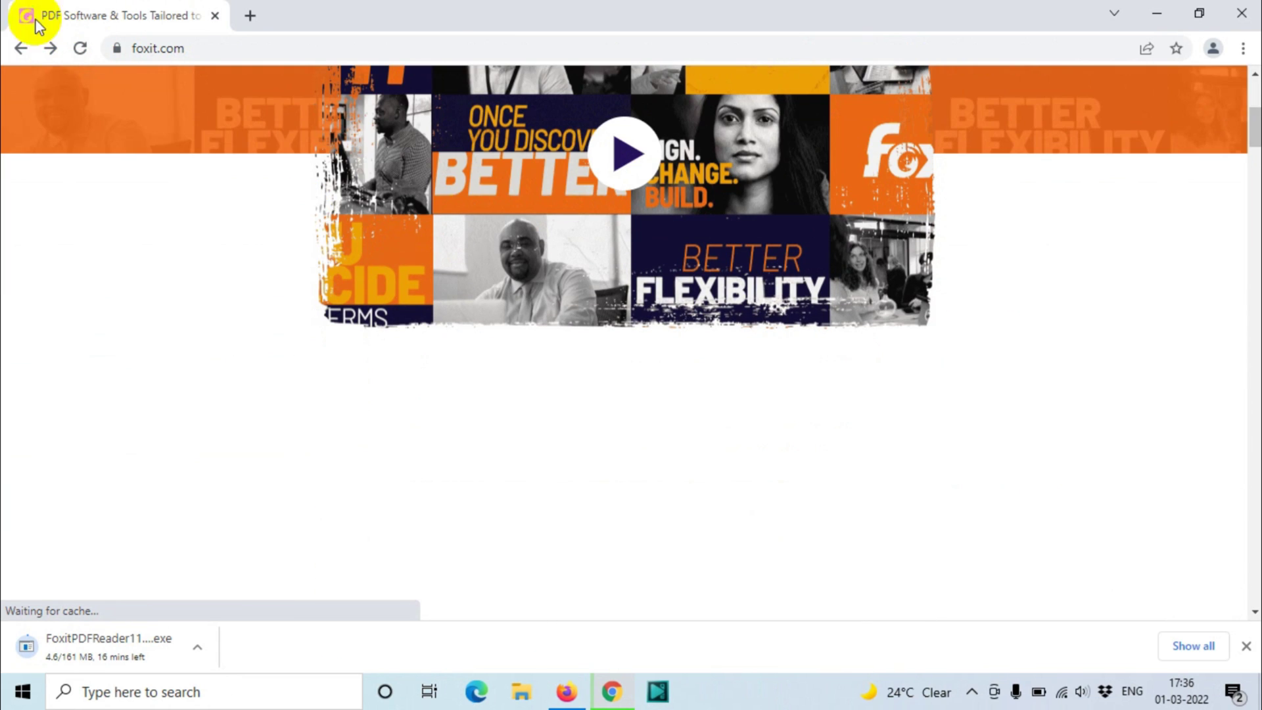
click(21, 47)
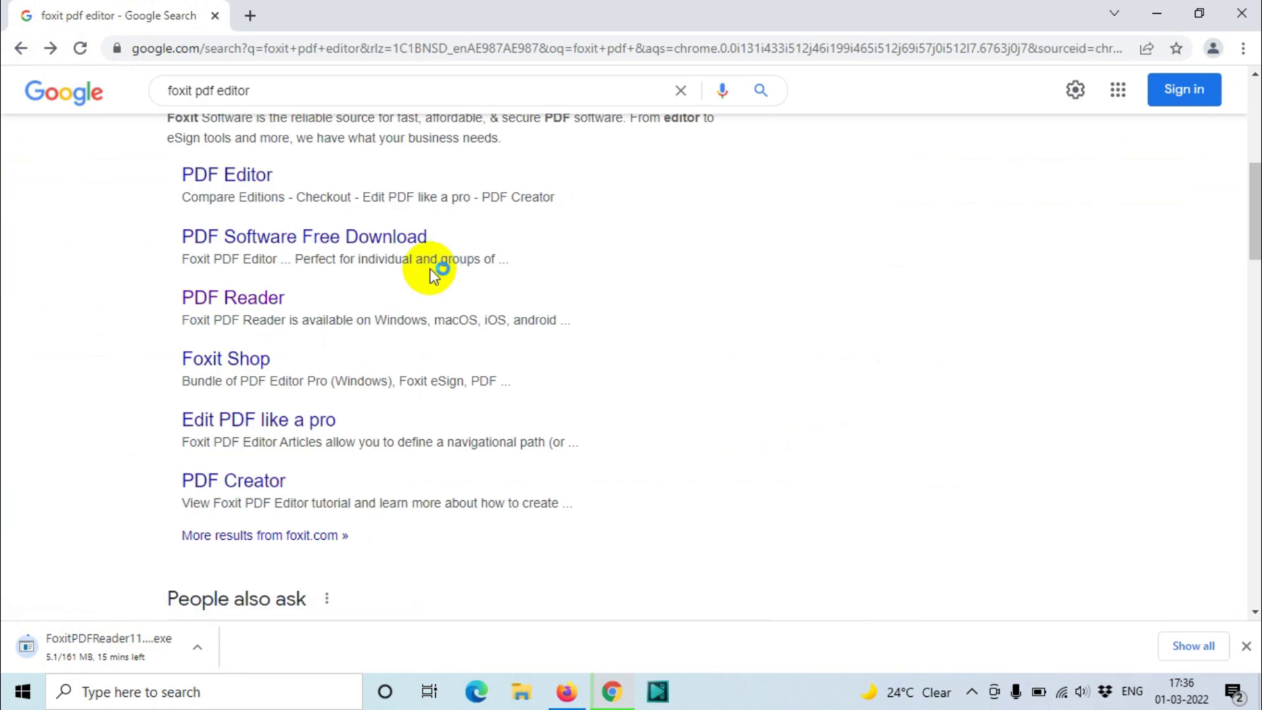
scroll(429, 342, down, 3)
scroll(290, 417, down, 6)
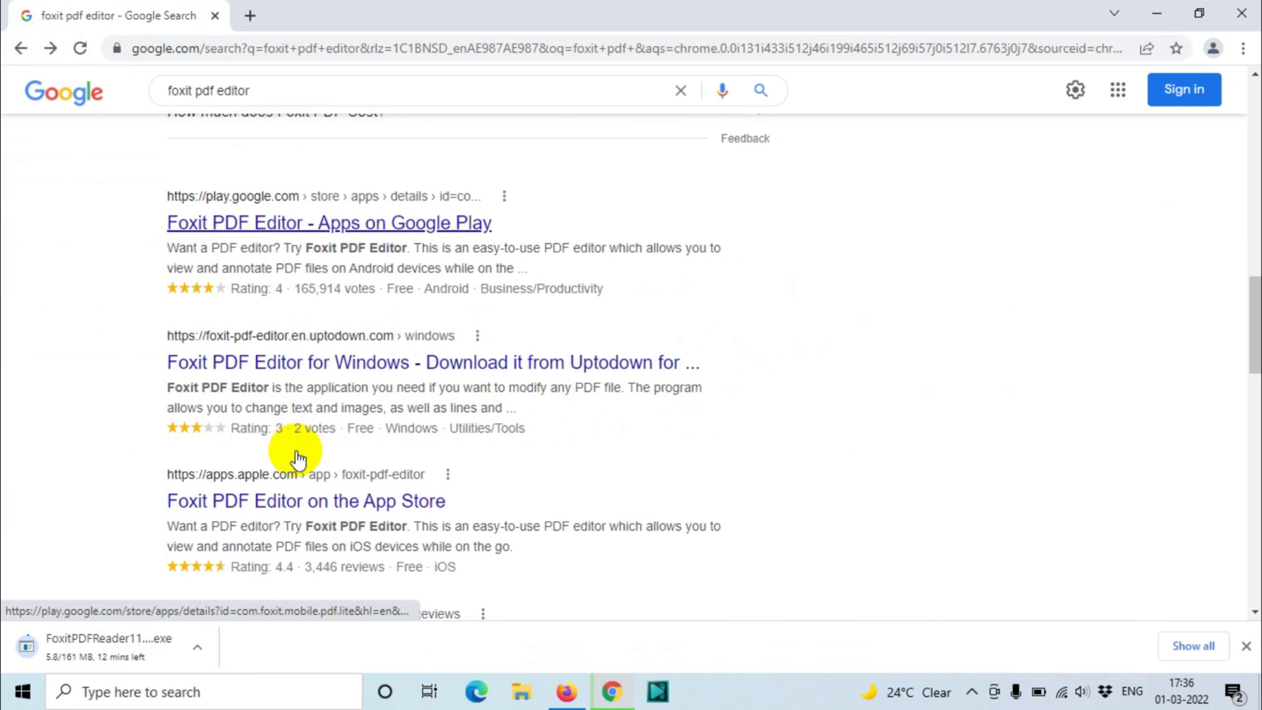
scroll(297, 366, down, 7)
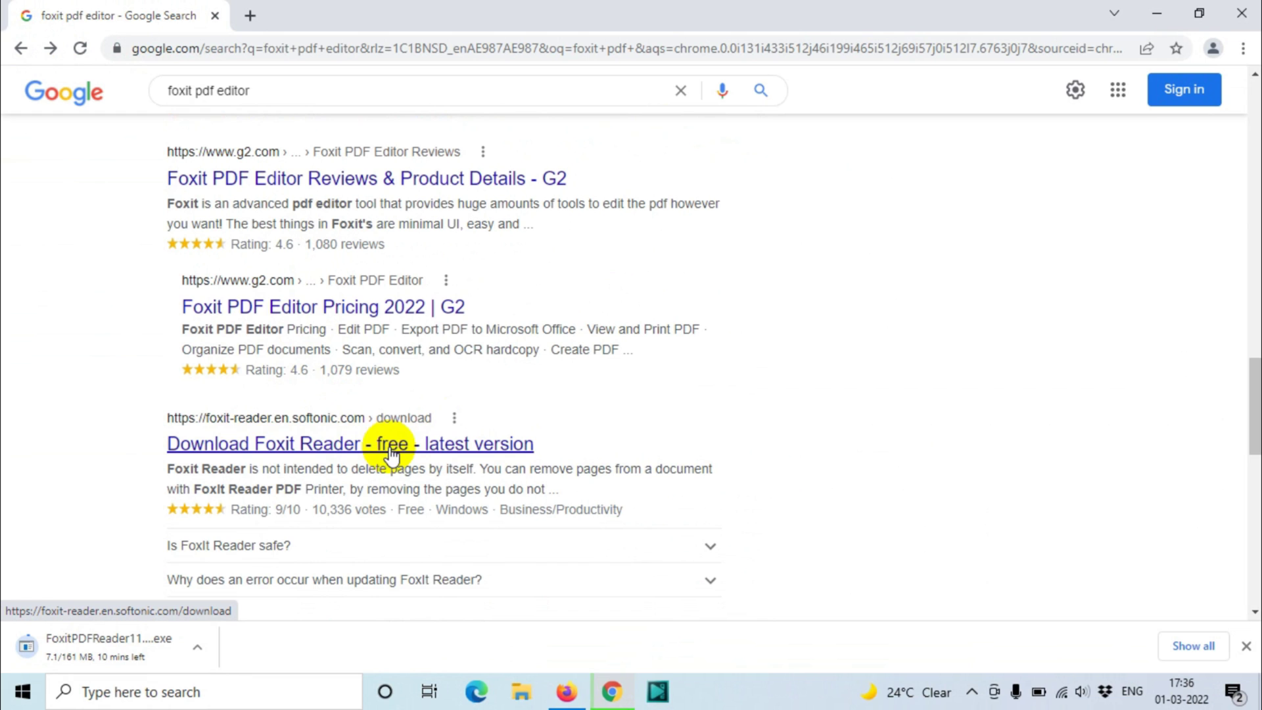
scroll(384, 456, down, 2)
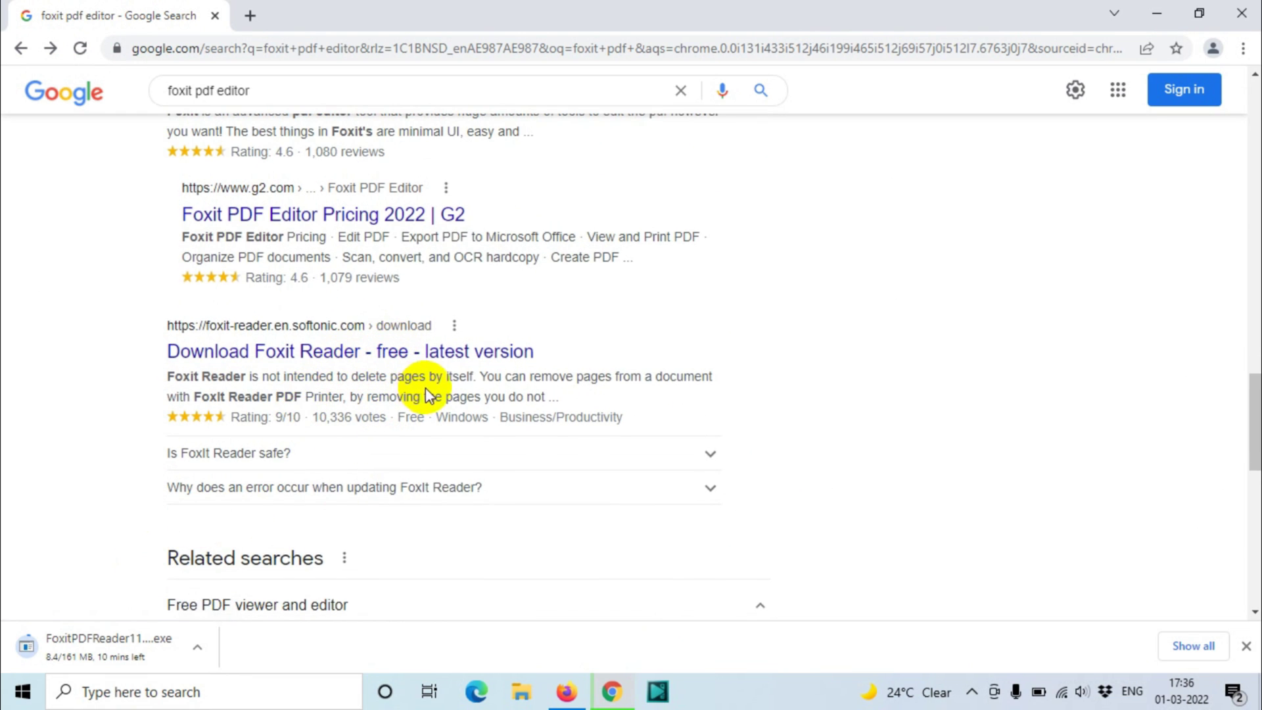
scroll(424, 395, up, 20)
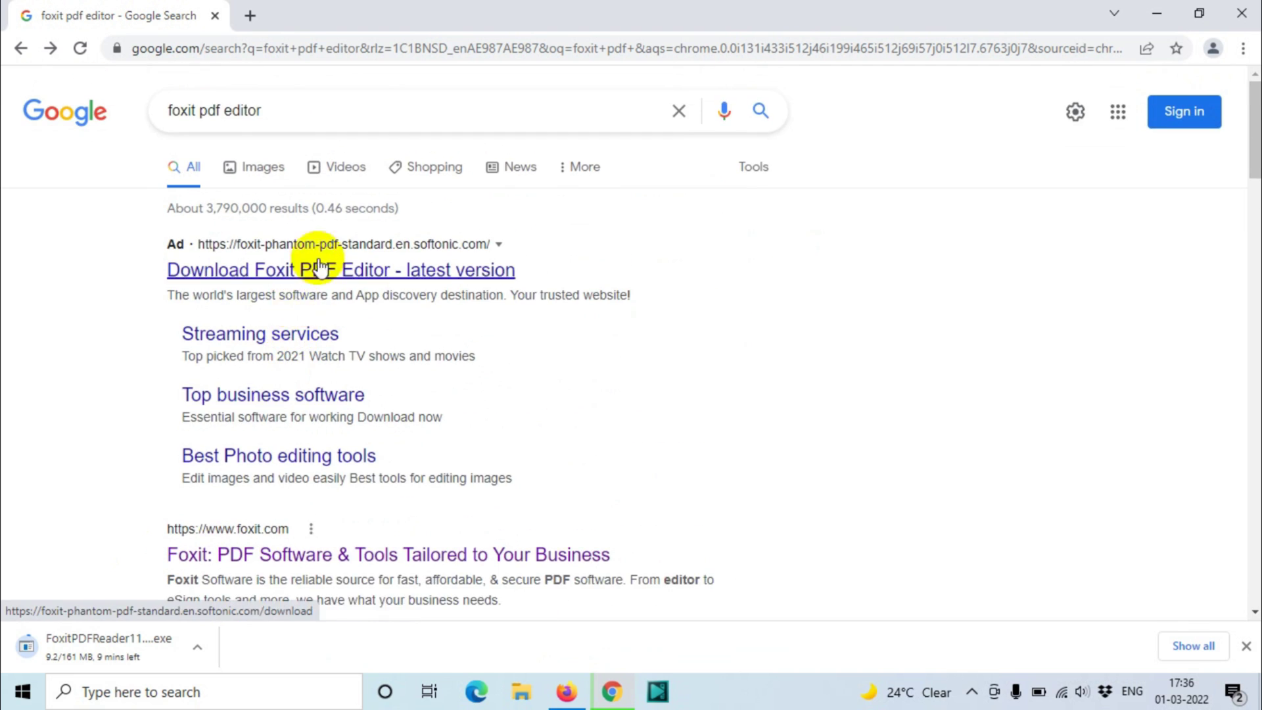
scroll(319, 266, down, 4)
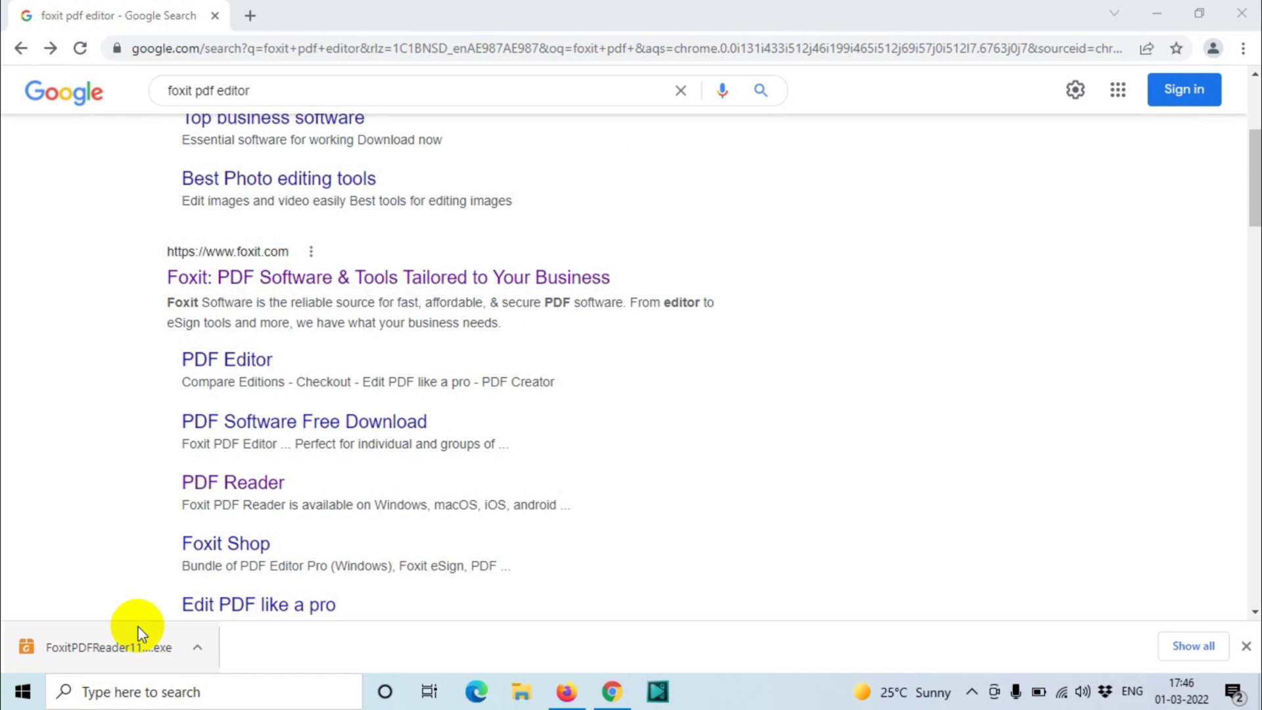
Launch the downloaded FoxitPDFReader11 installer, minimize Chrome, and refresh the desktop
click(118, 654)
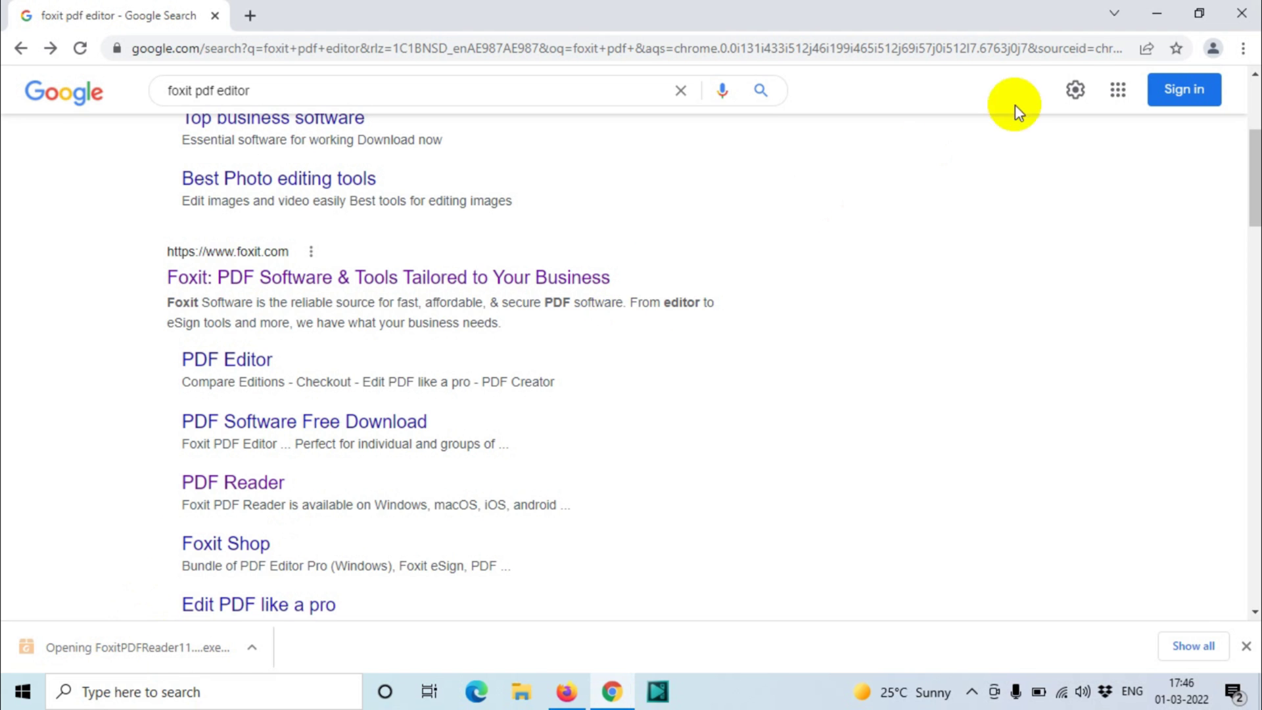
click(1156, 13)
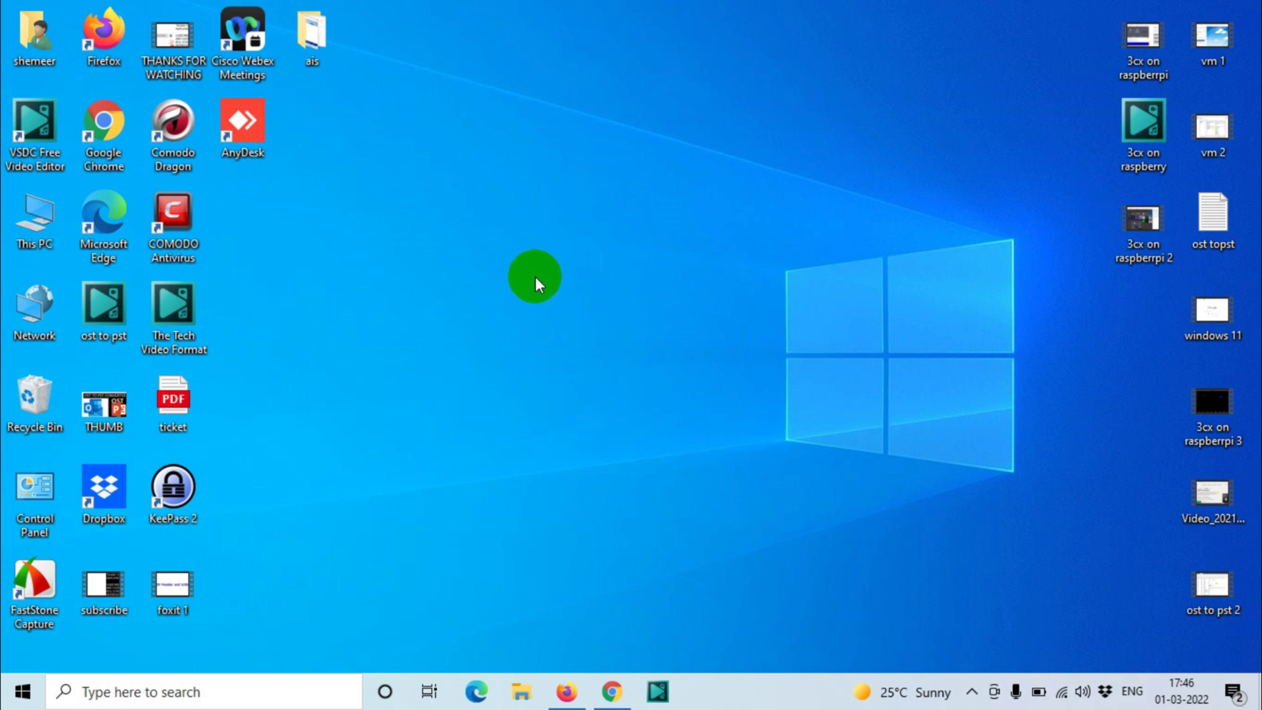
right_click(535, 276)
click(558, 317)
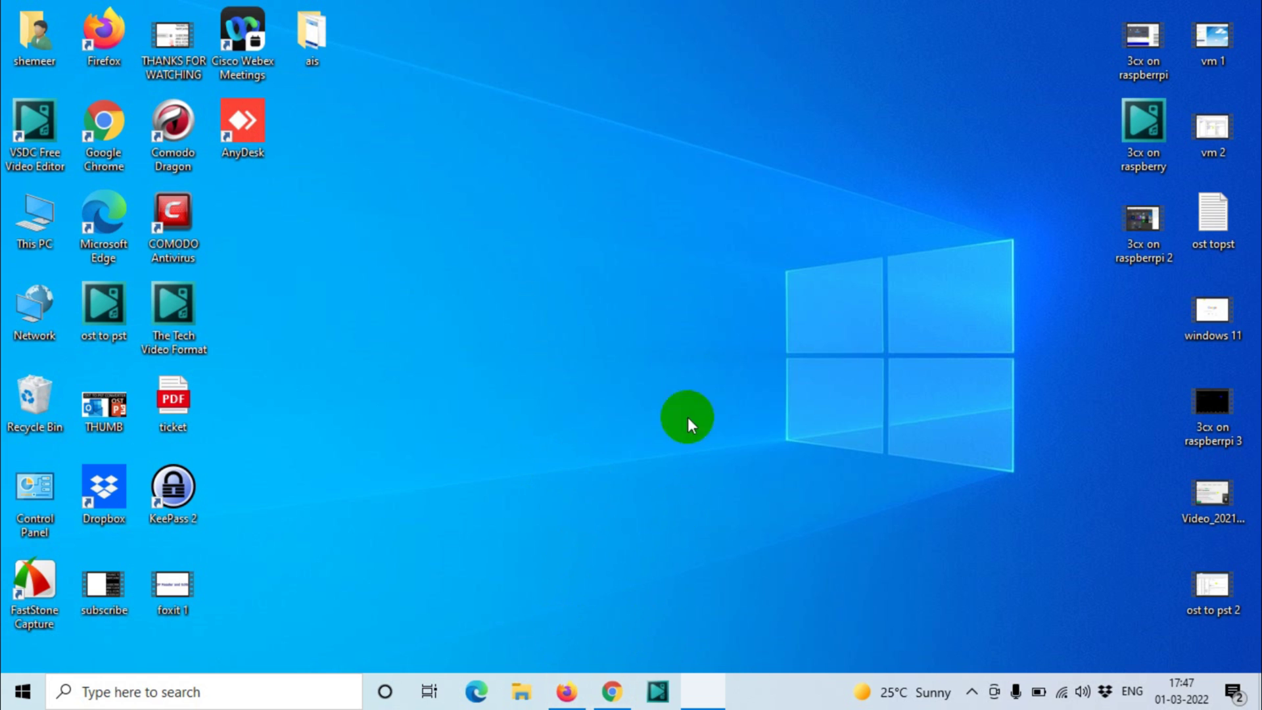
right_click(716, 321)
click(786, 376)
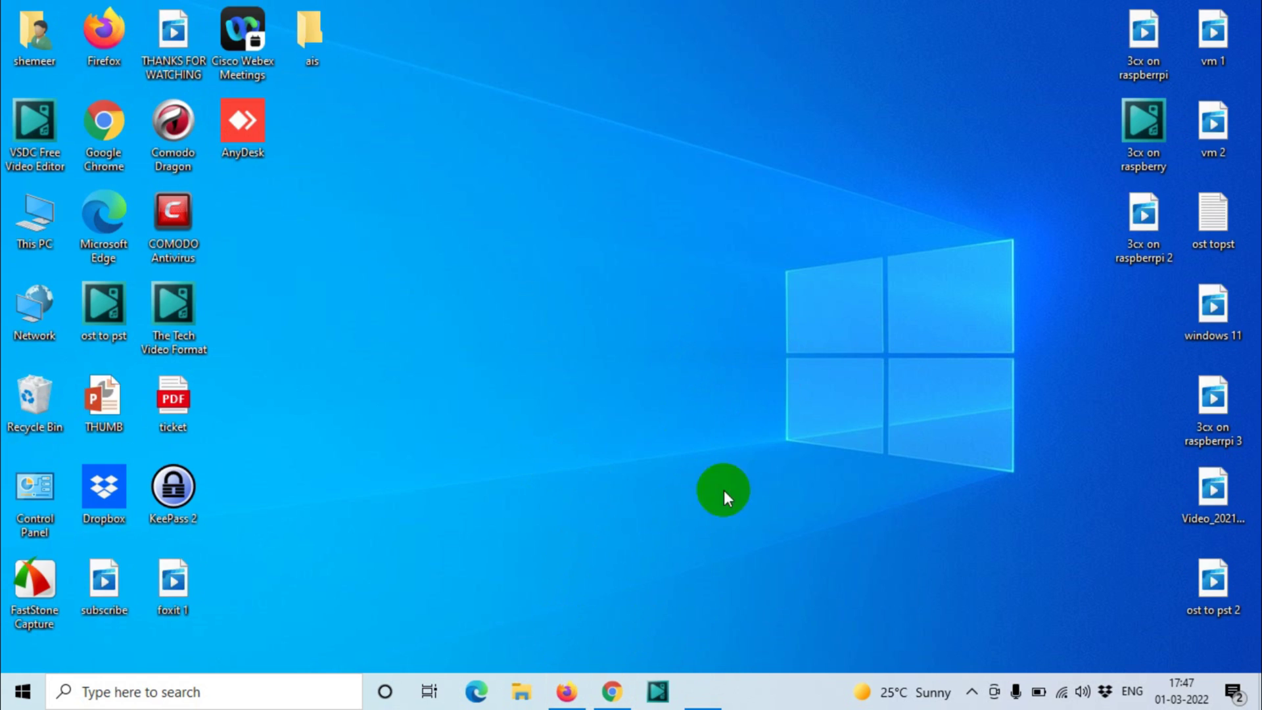
Return to Chrome, minimize it, and try restoring the Foxit setup window from the taskbar
click(610, 687)
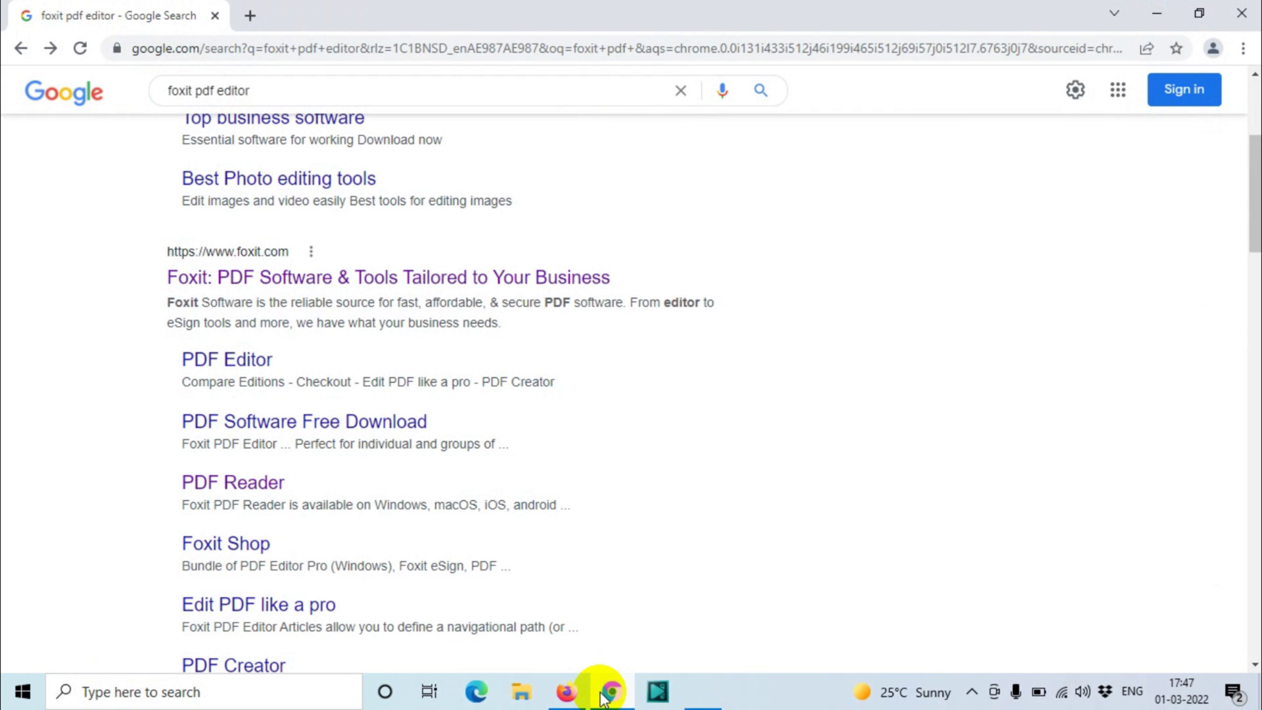
scroll(572, 239, down, 4)
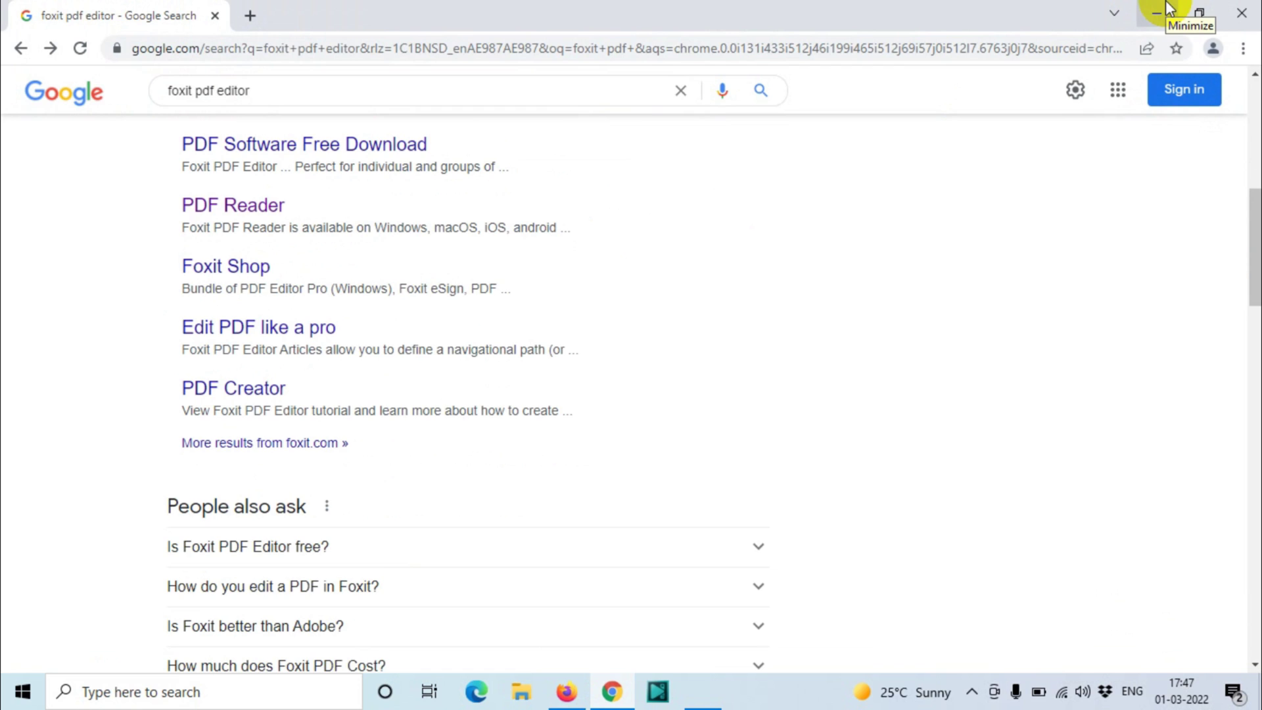
click(1166, 9)
mouse_move(696, 700)
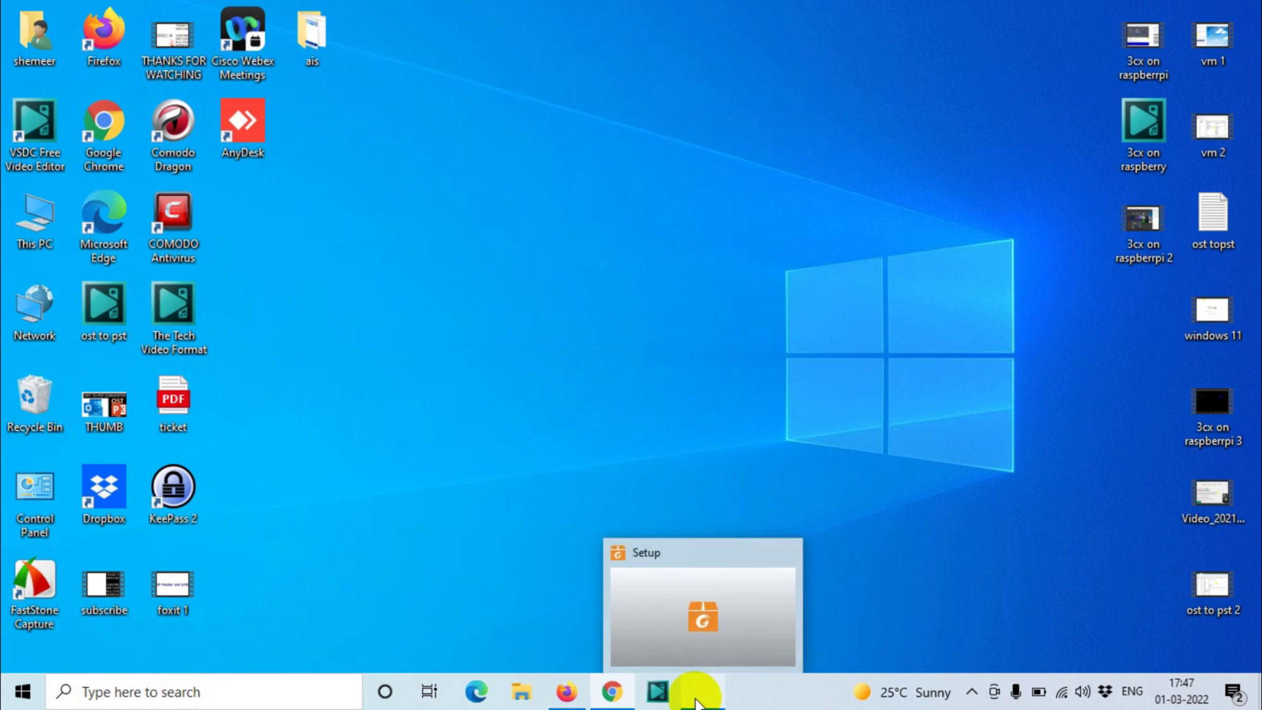
click(708, 572)
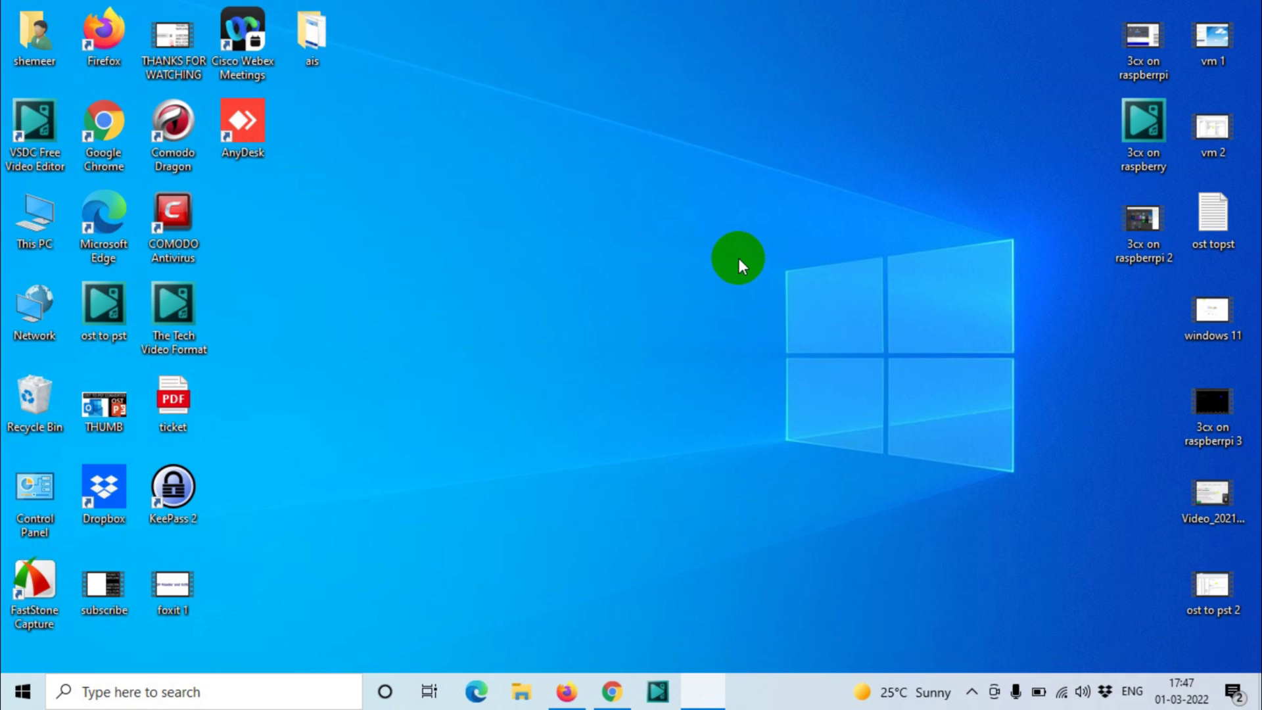
mouse_move(719, 691)
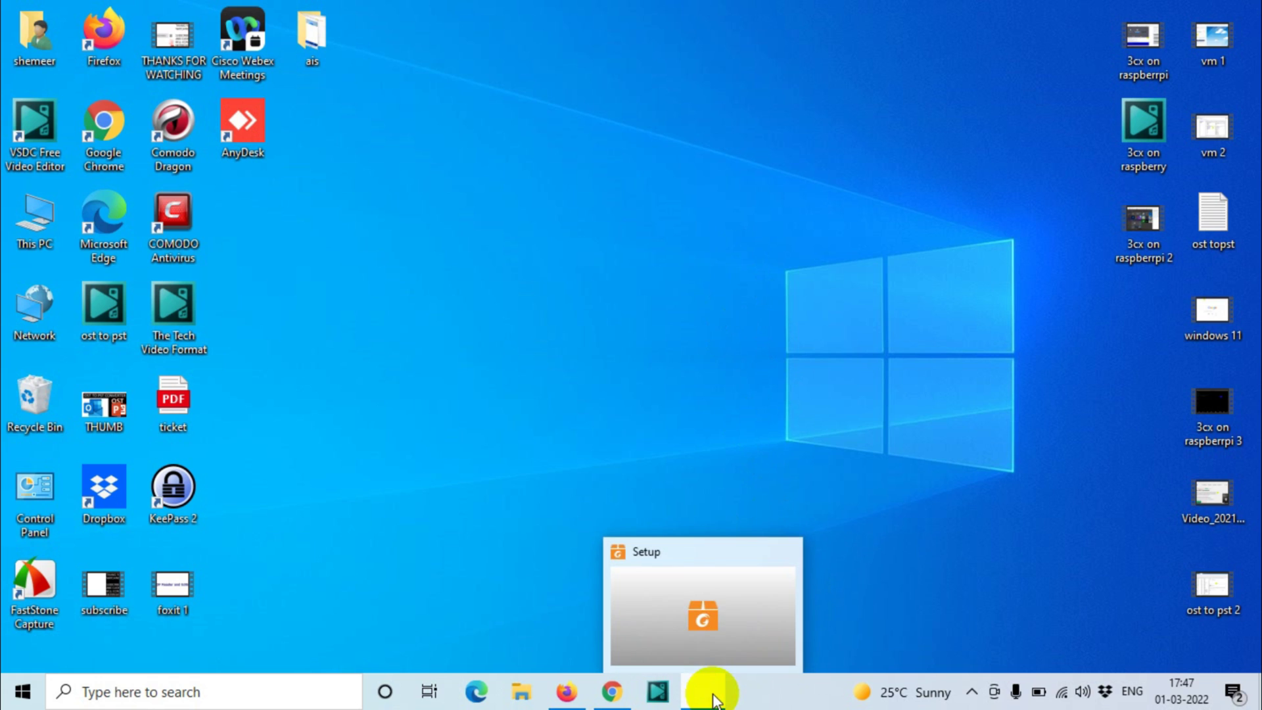
click(692, 591)
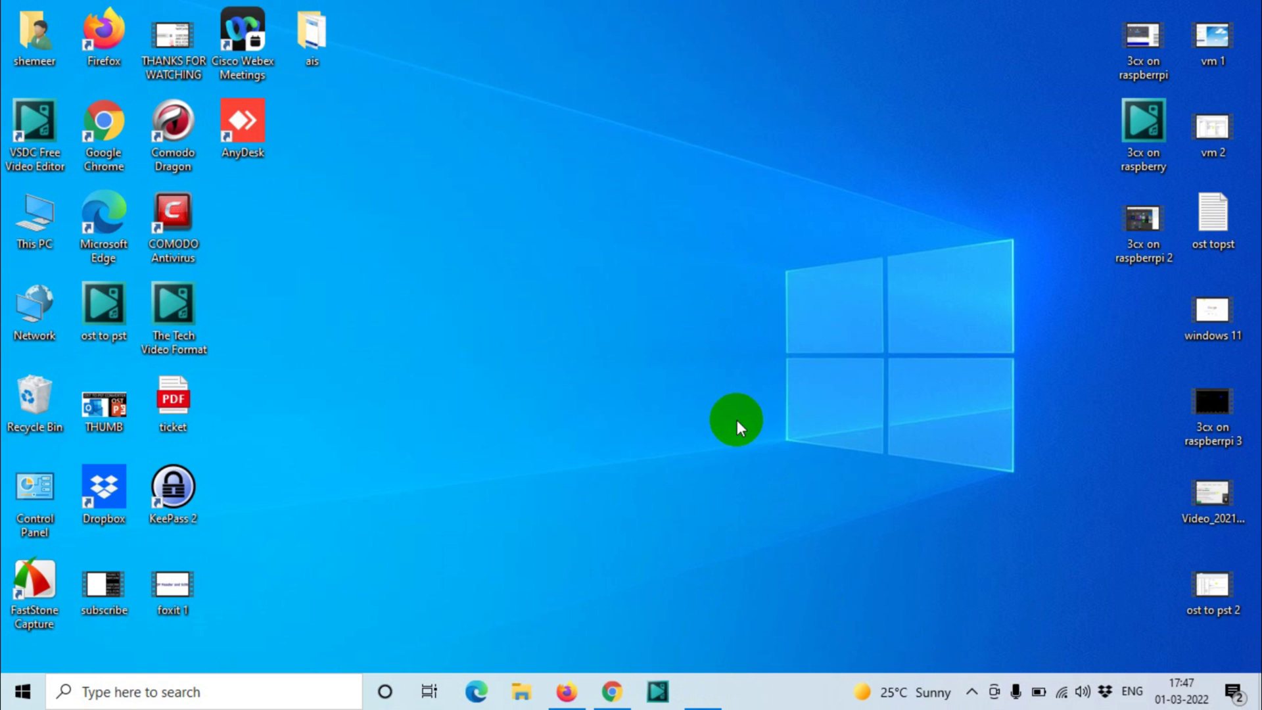
Refresh the desktop, check the hidden tray icons, and bring the Foxit Setup window forward
right_click(768, 437)
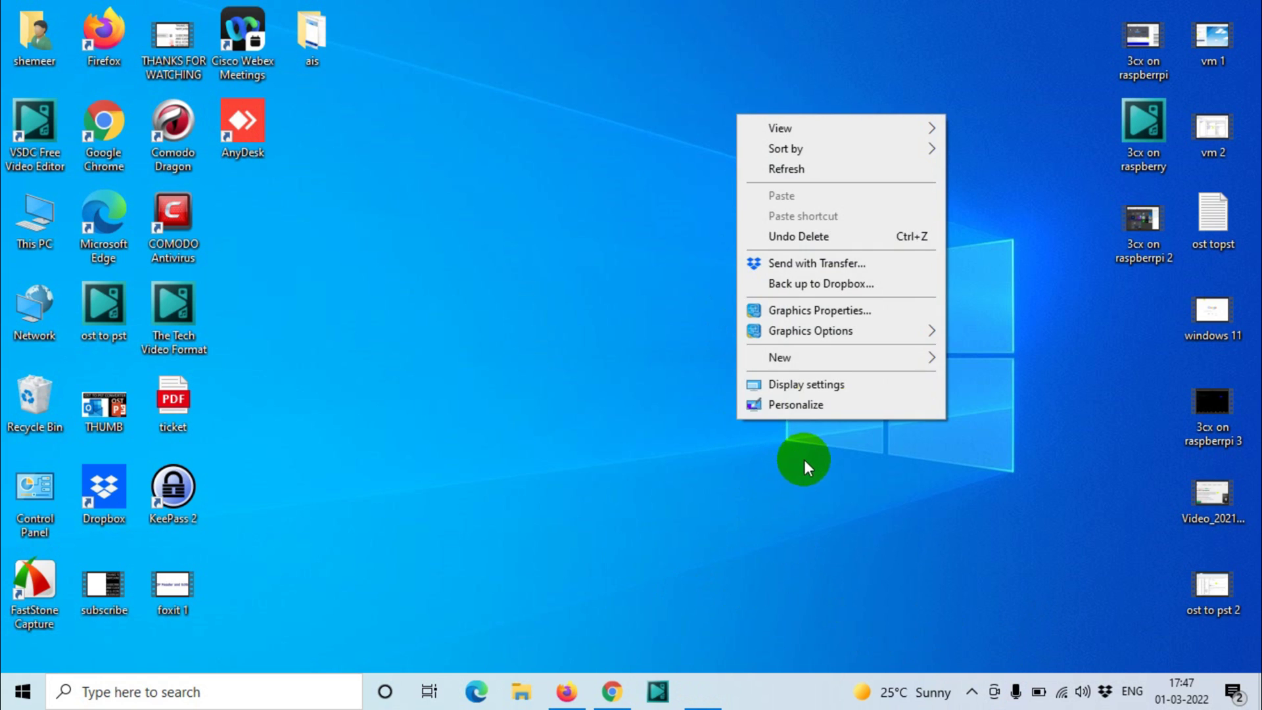
click(820, 171)
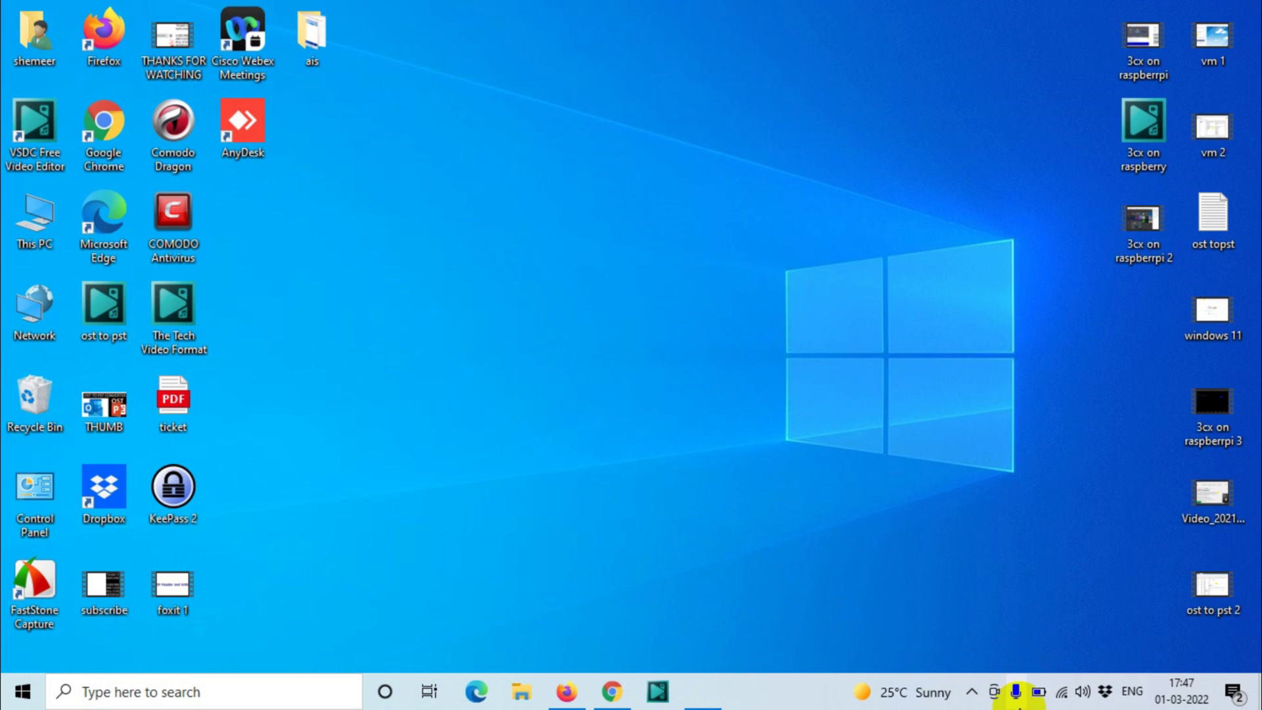
click(971, 692)
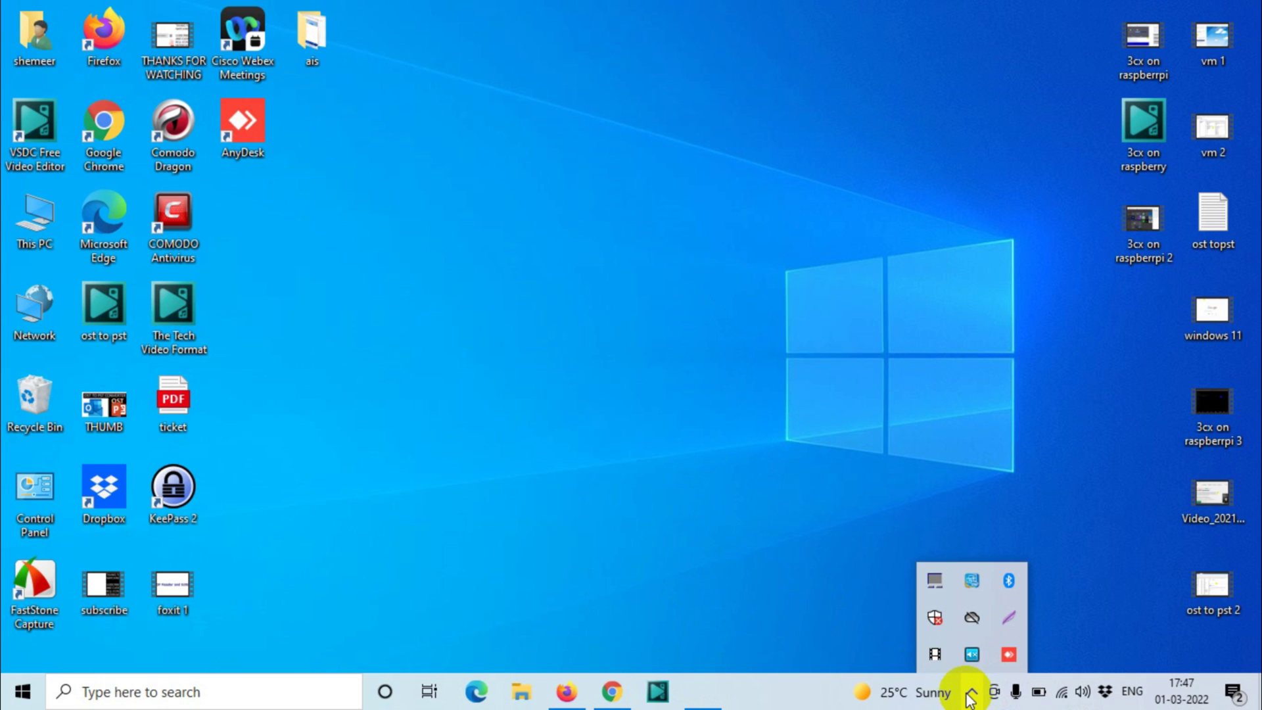
click(787, 426)
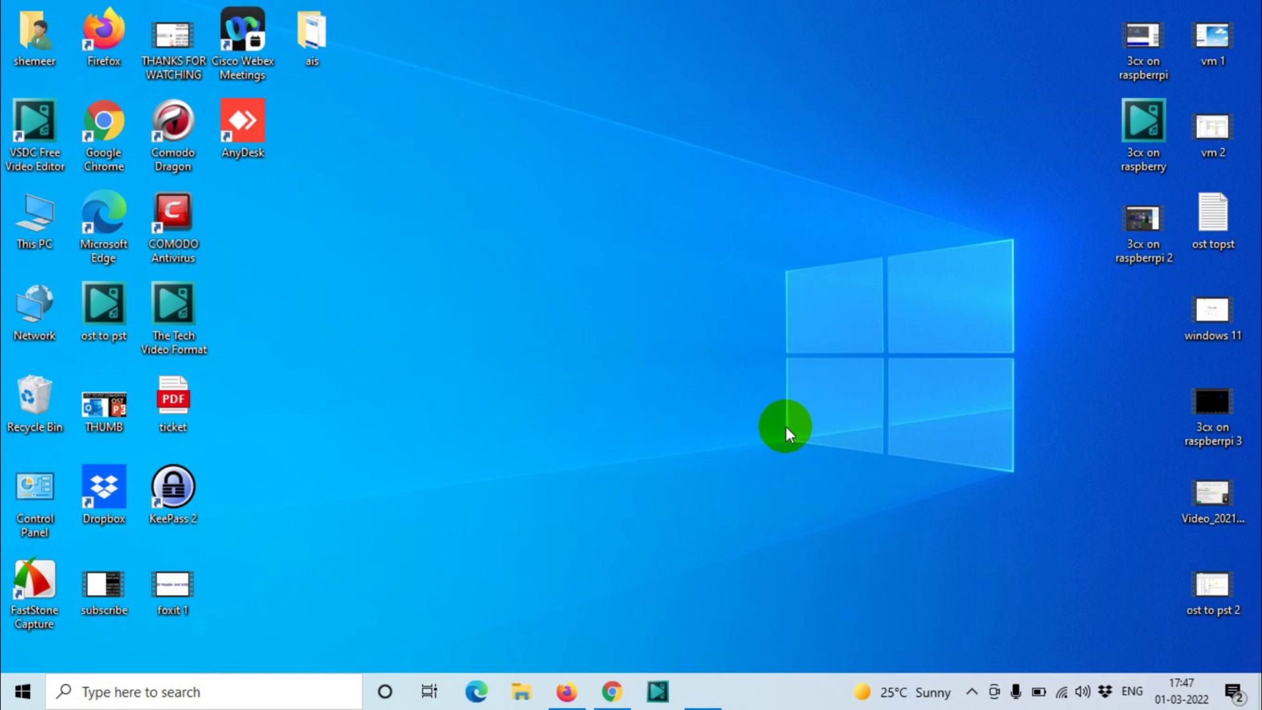
click(701, 689)
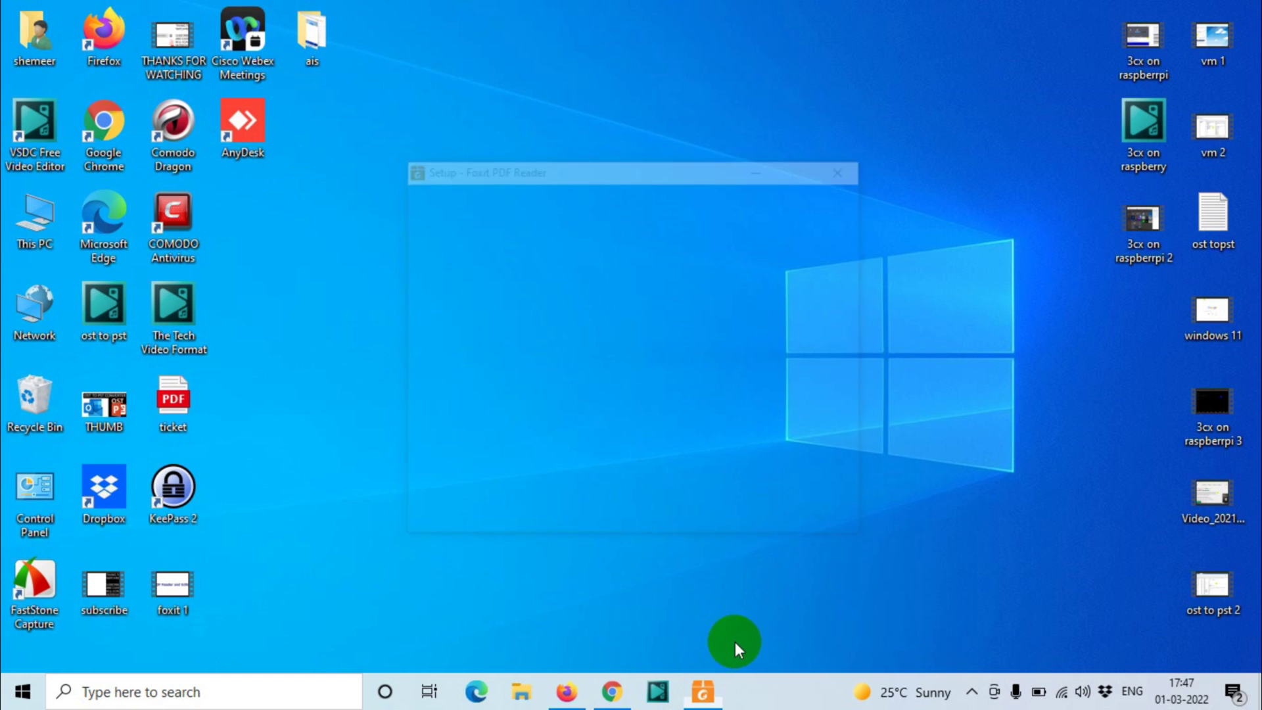
Restore the setup window, accept the license agreement, and keep the default install folder
click(702, 690)
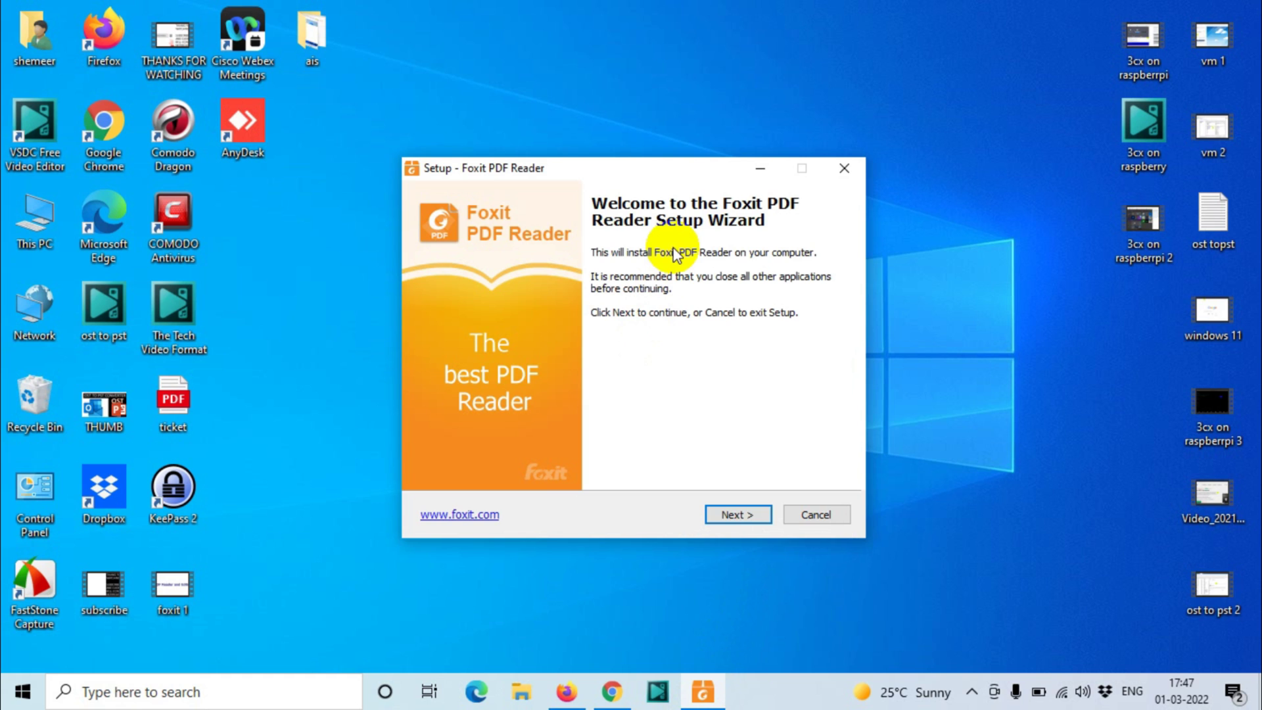
click(744, 519)
click(562, 453)
click(747, 520)
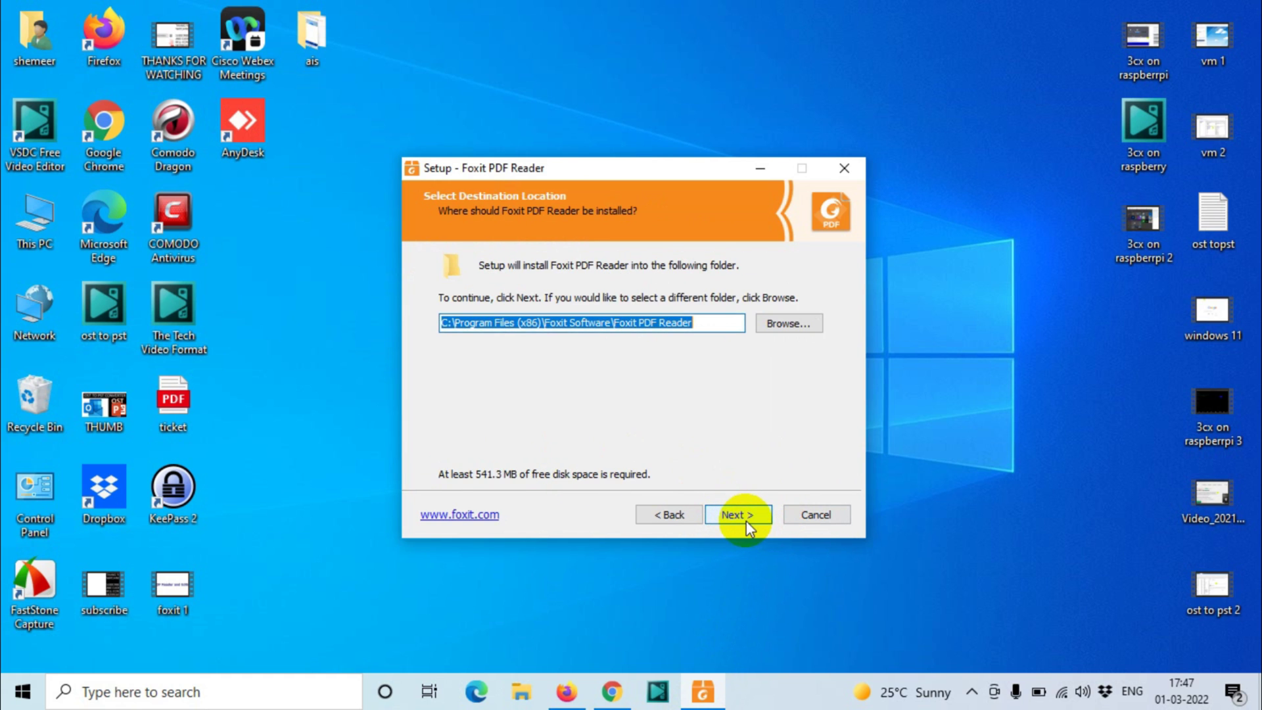
click(747, 521)
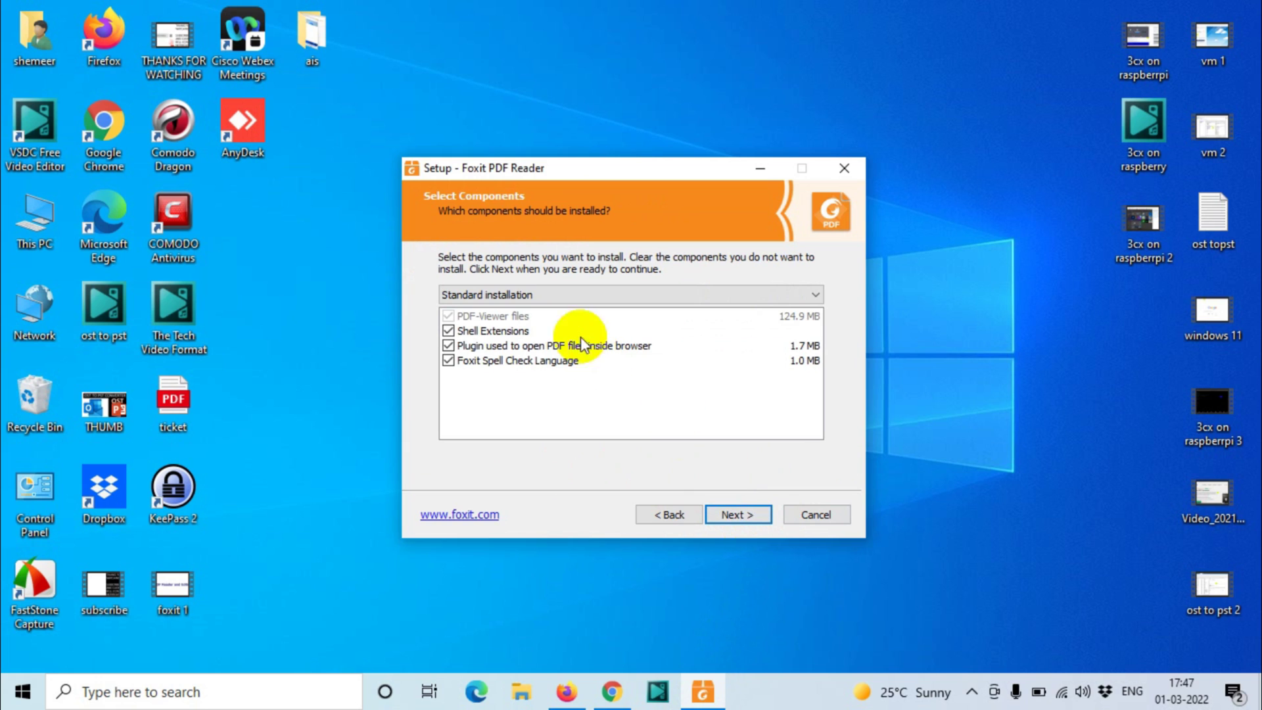
Keep Foxit Spell Check Language and turn off Help improve user experience and Show PDF files in browsers
click(477, 362)
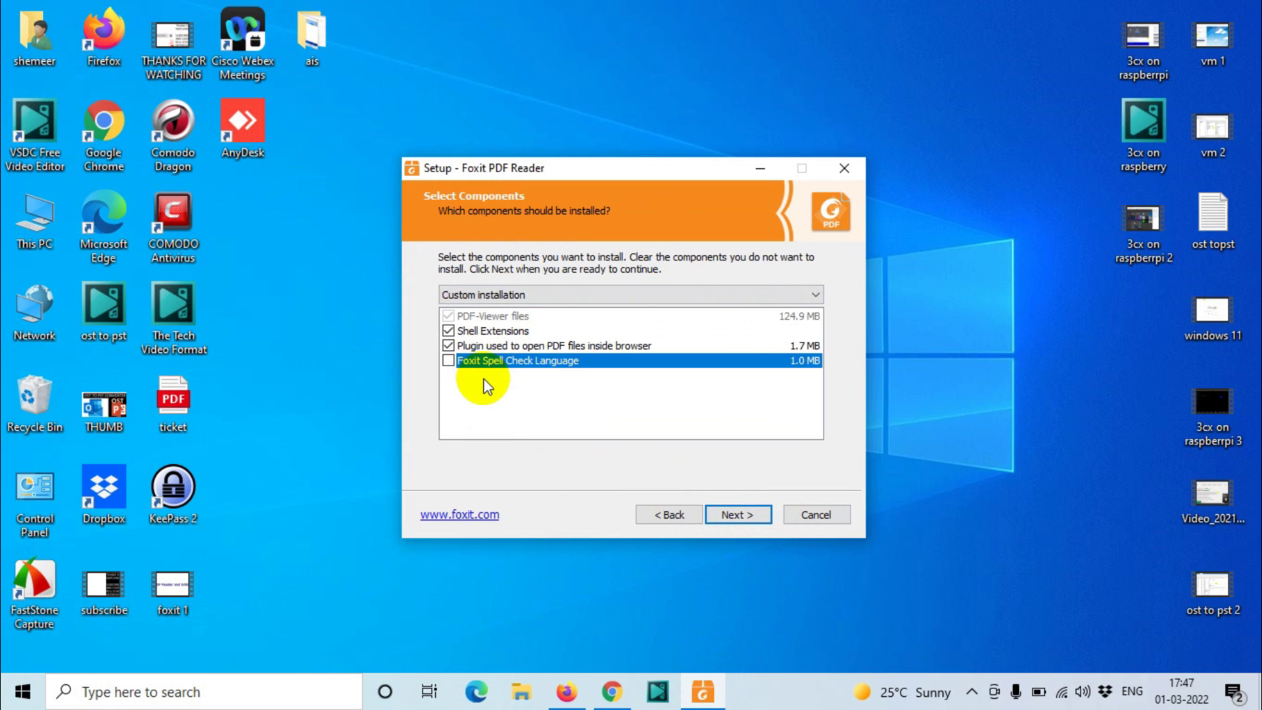
click(490, 363)
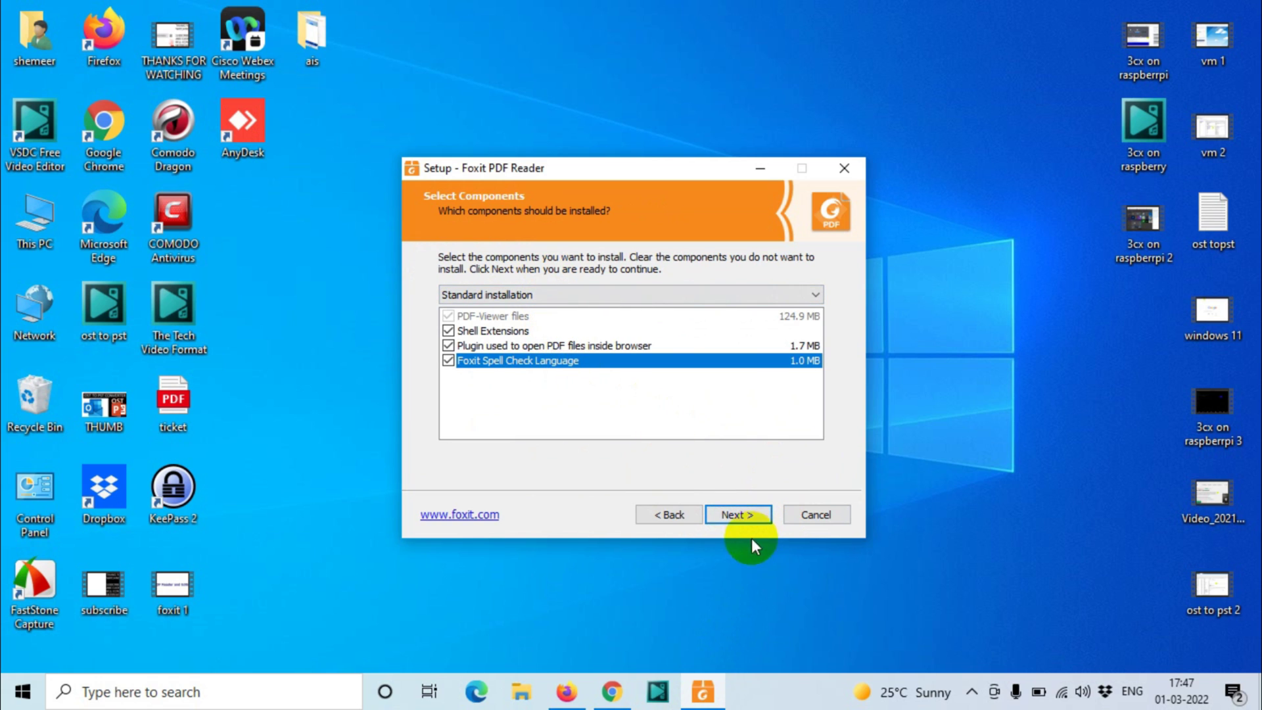
click(739, 518)
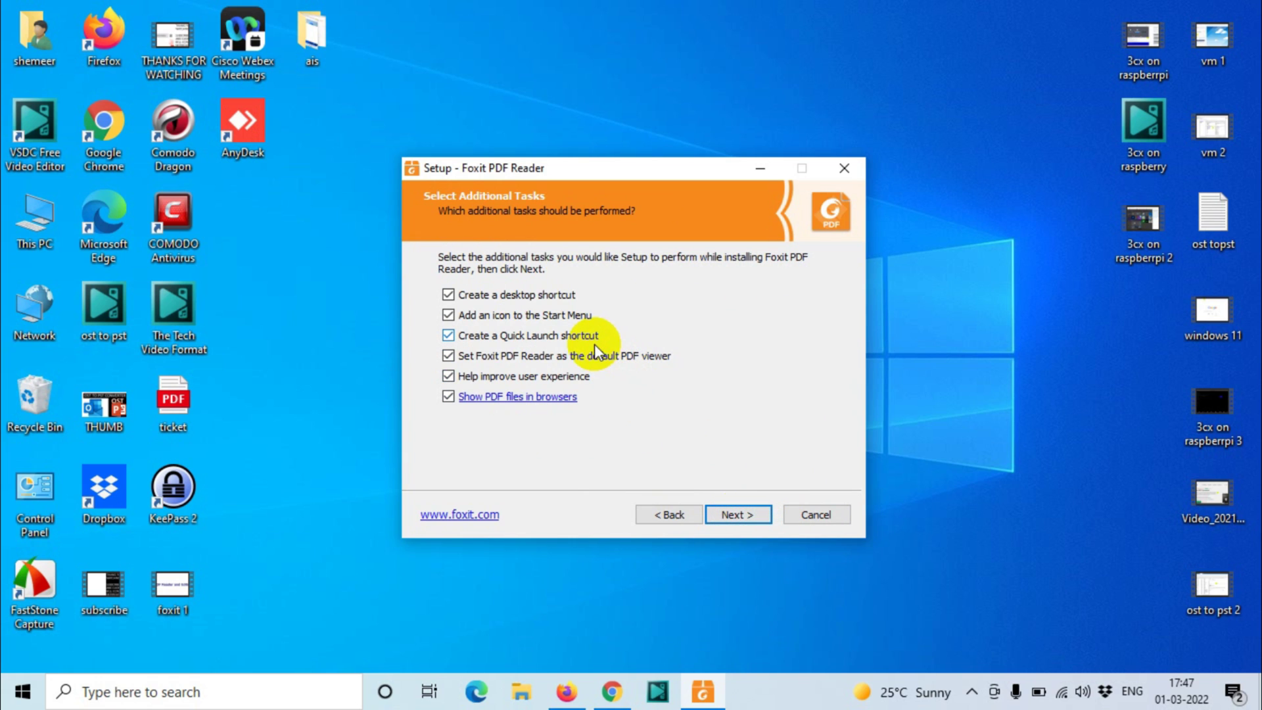
click(560, 375)
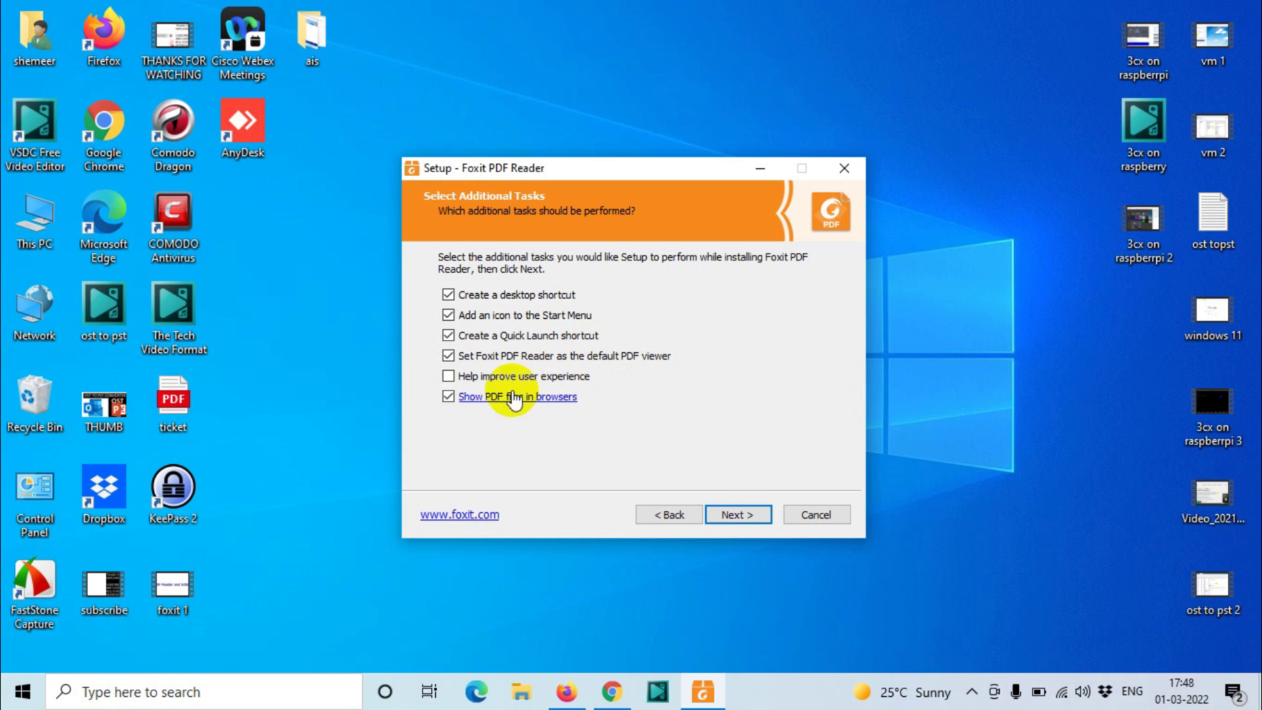
click(448, 396)
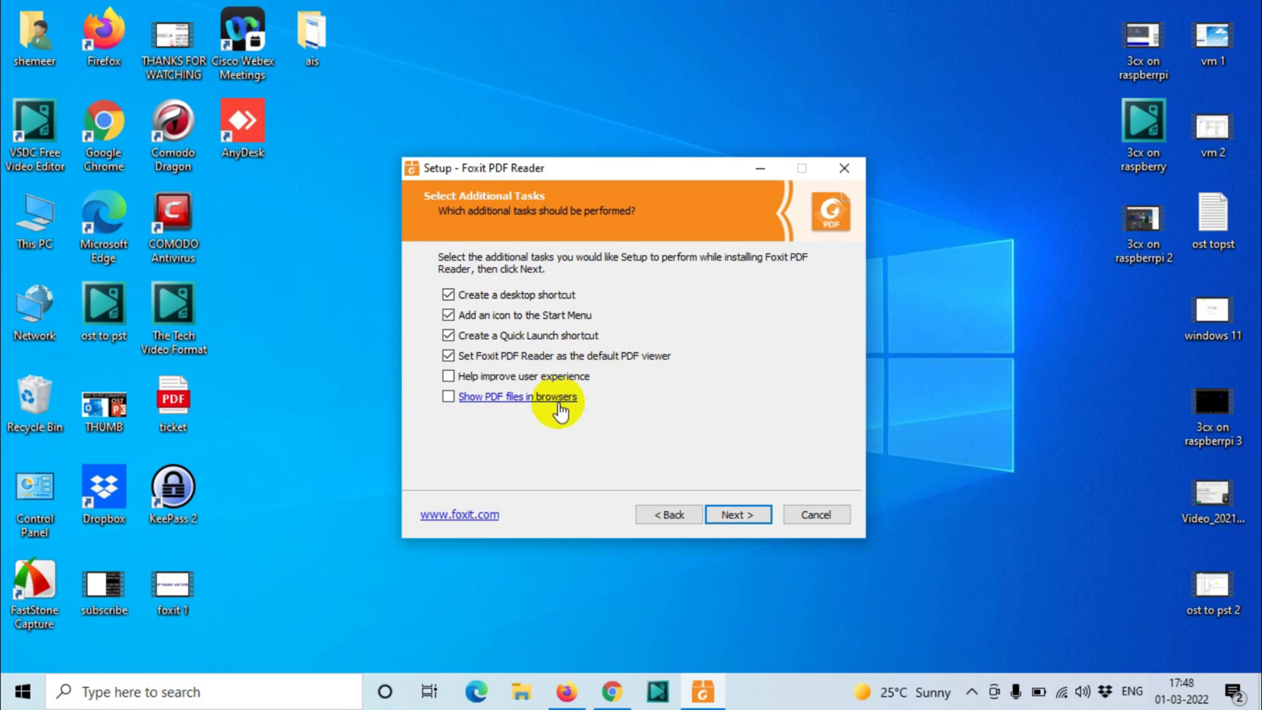
Disable Safe Reading Mode, decline the 14-day Foxit PDF Editor trial, and start installing
click(748, 517)
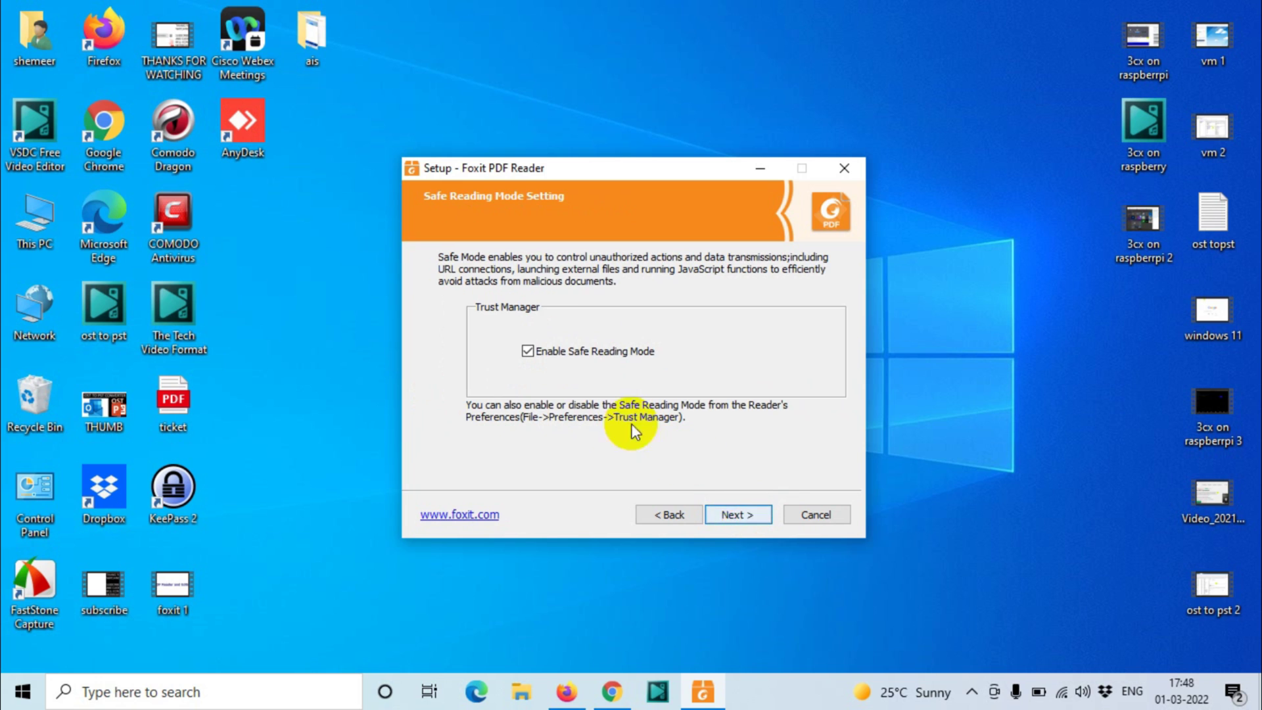
click(613, 361)
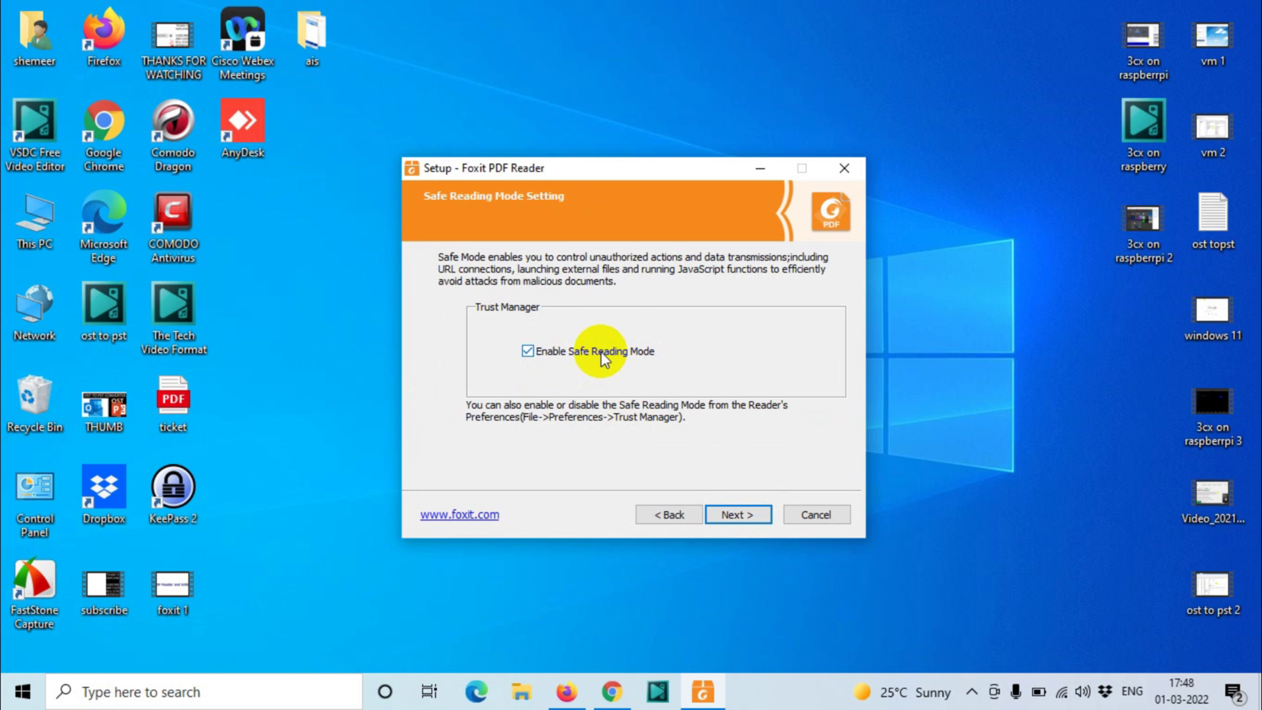
click(731, 516)
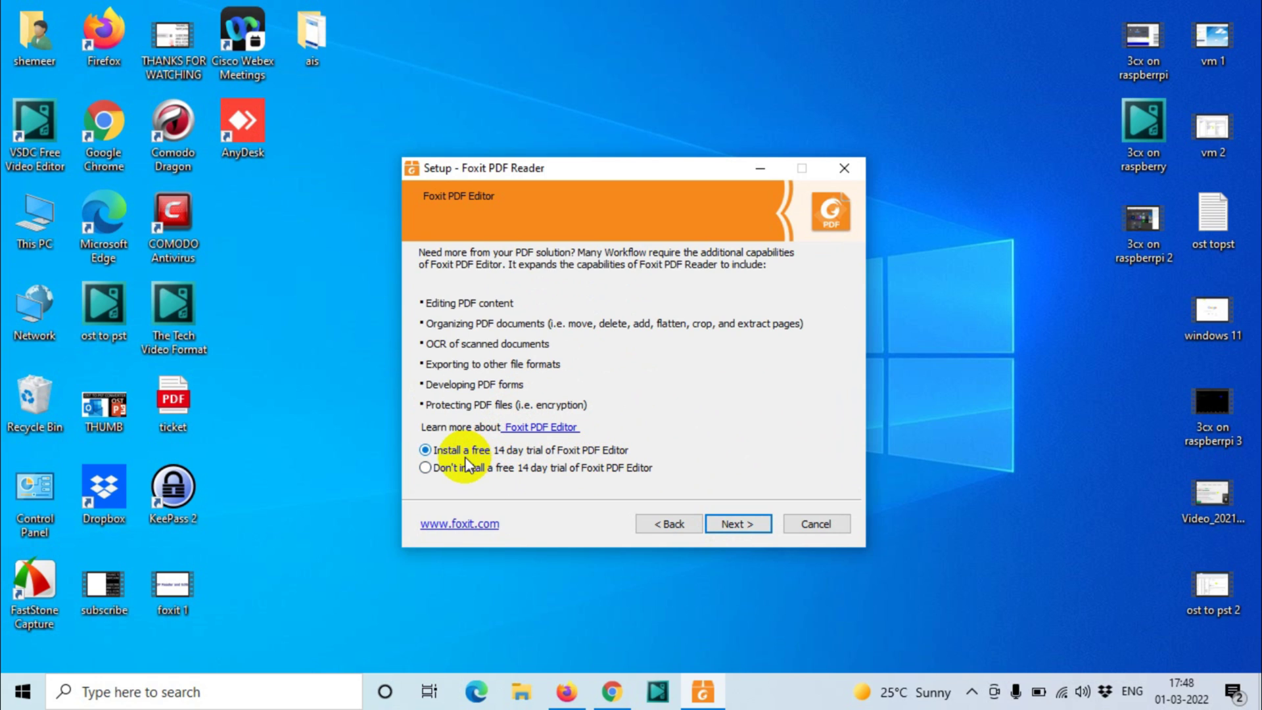
click(569, 471)
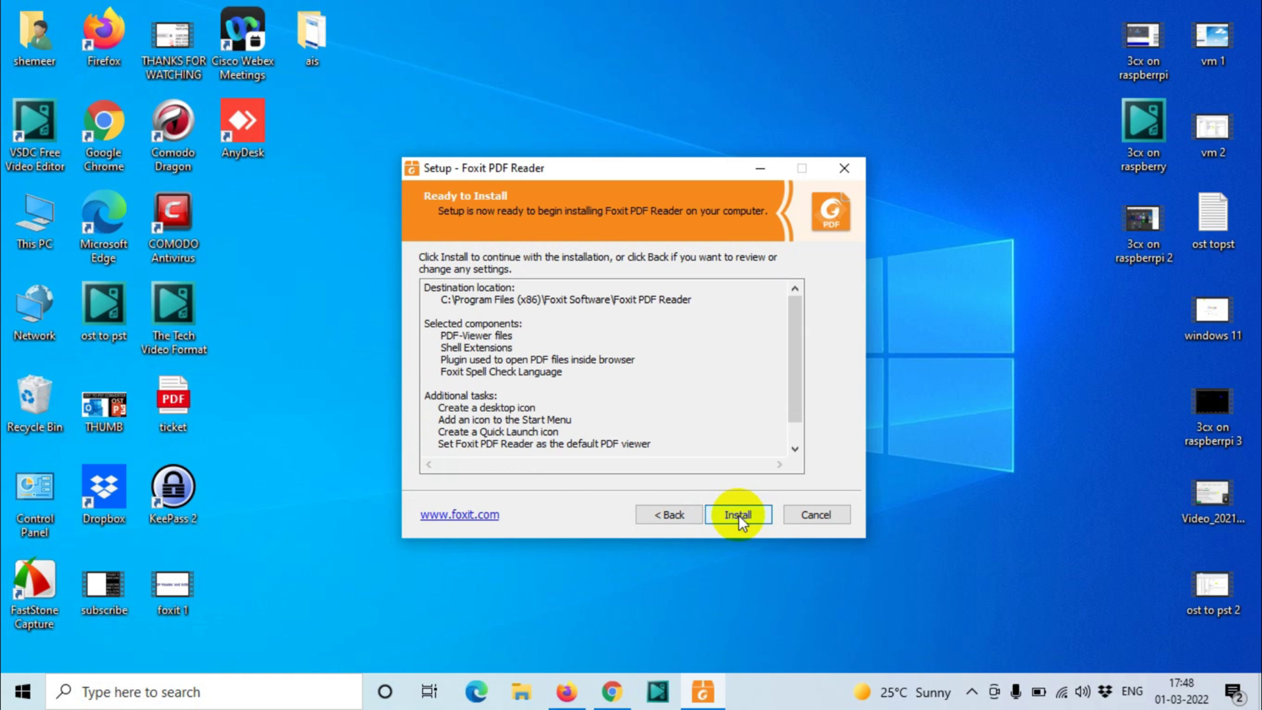
click(730, 517)
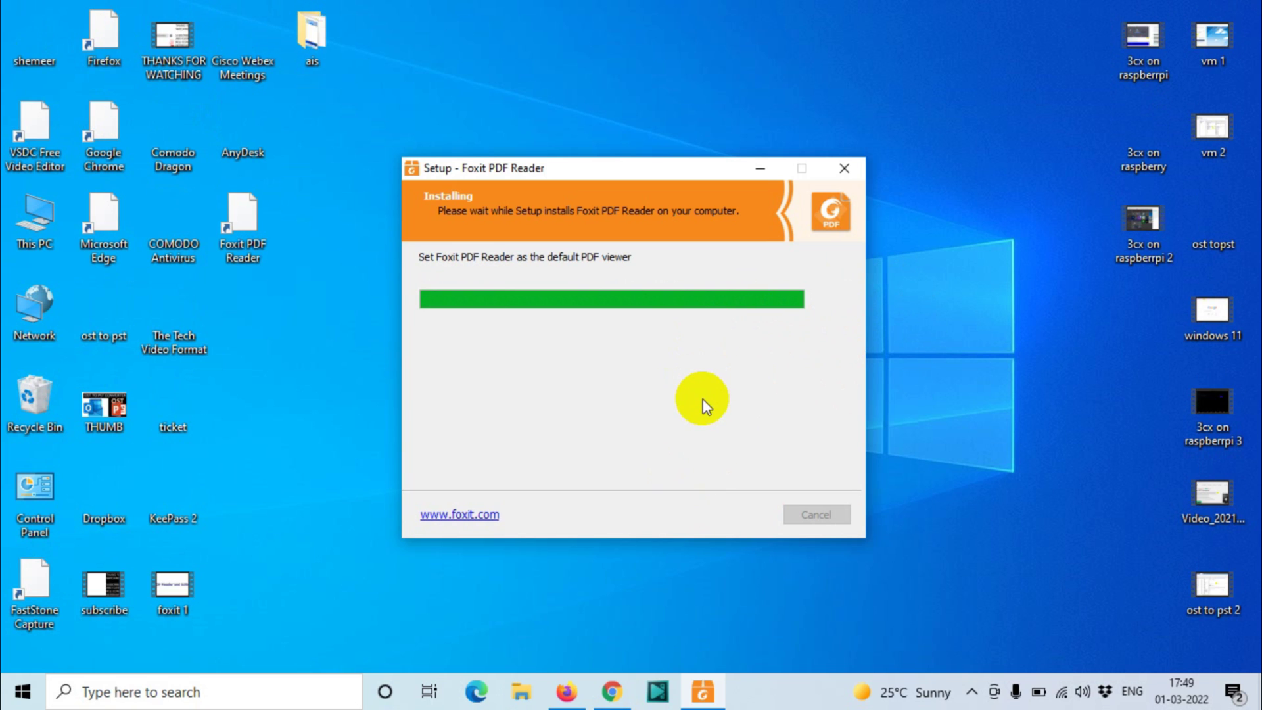
Refresh the desktop while the Foxit PDF Reader installation runs to completion
right_click(908, 355)
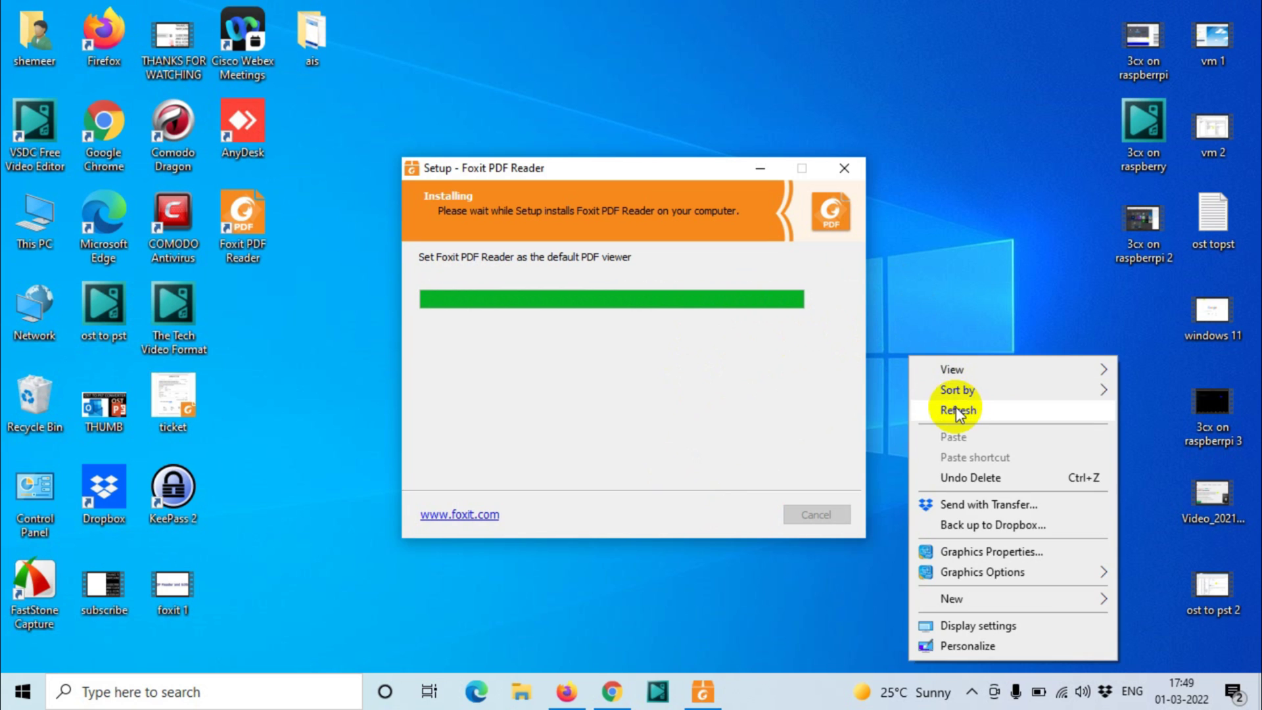
click(958, 409)
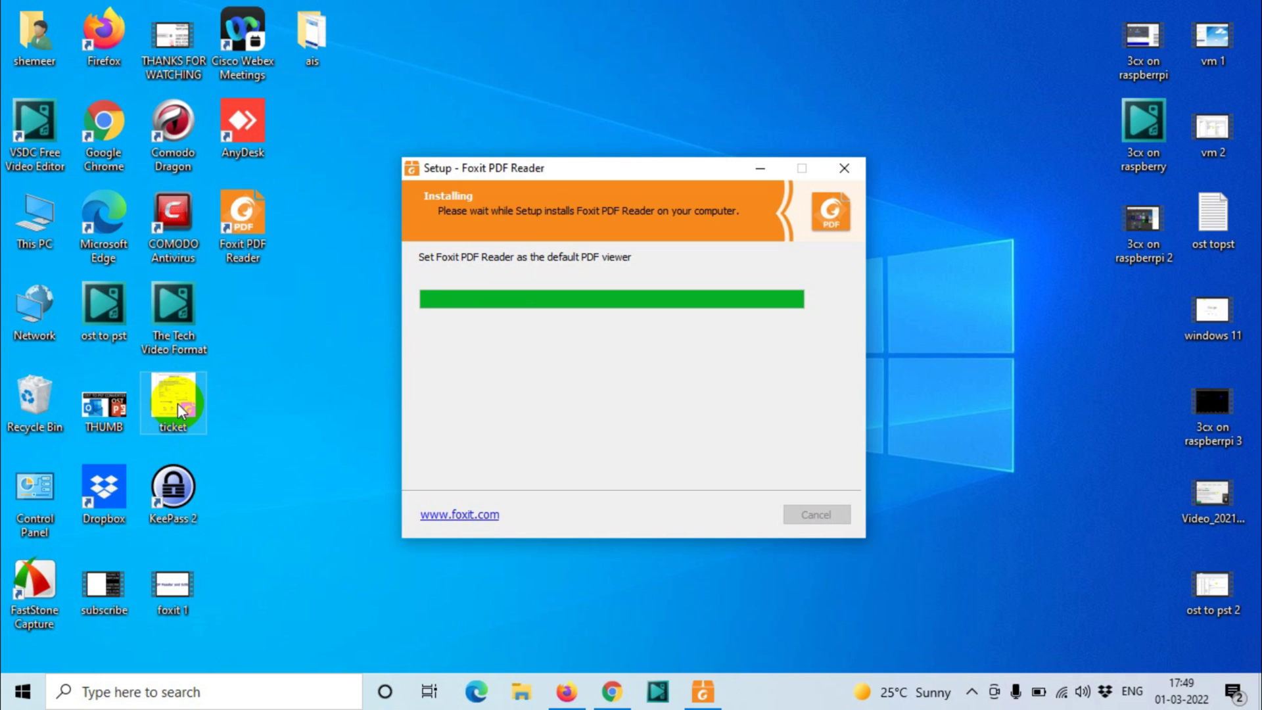
mouse_move(185, 406)
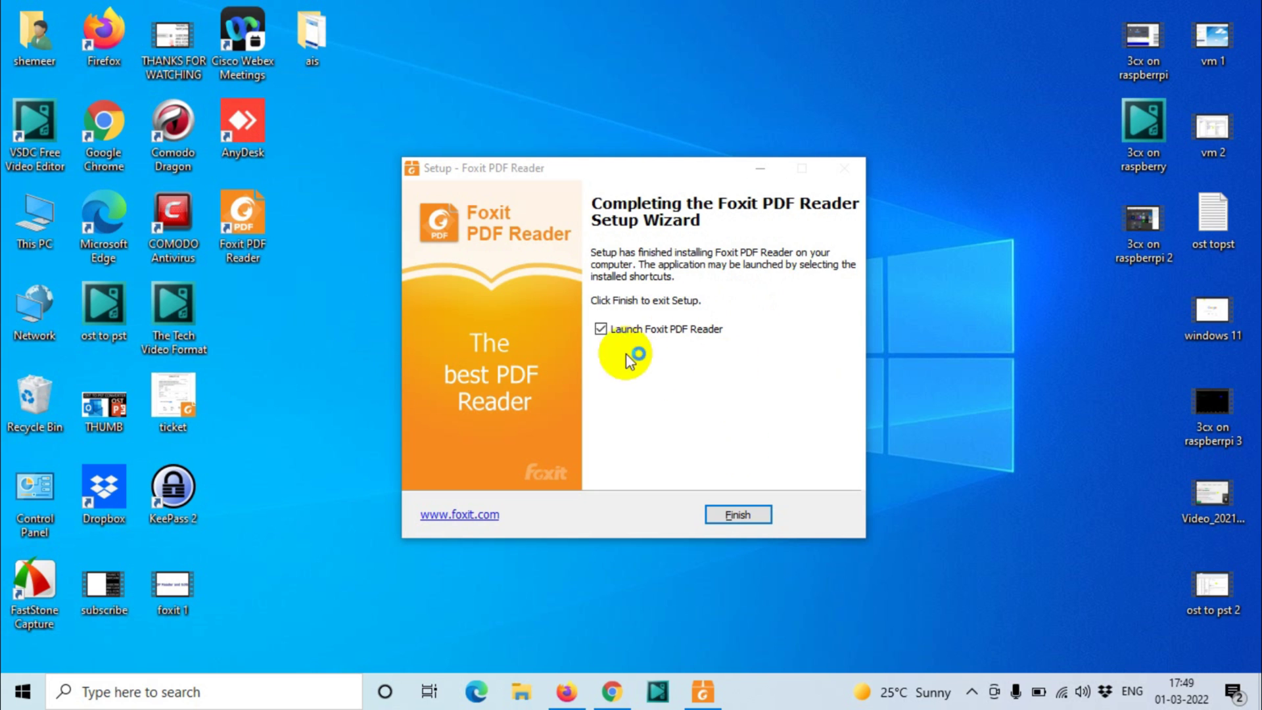
Finish setup to launch the reader, skip registration, maximize it, and browse the Downloads folder
click(744, 514)
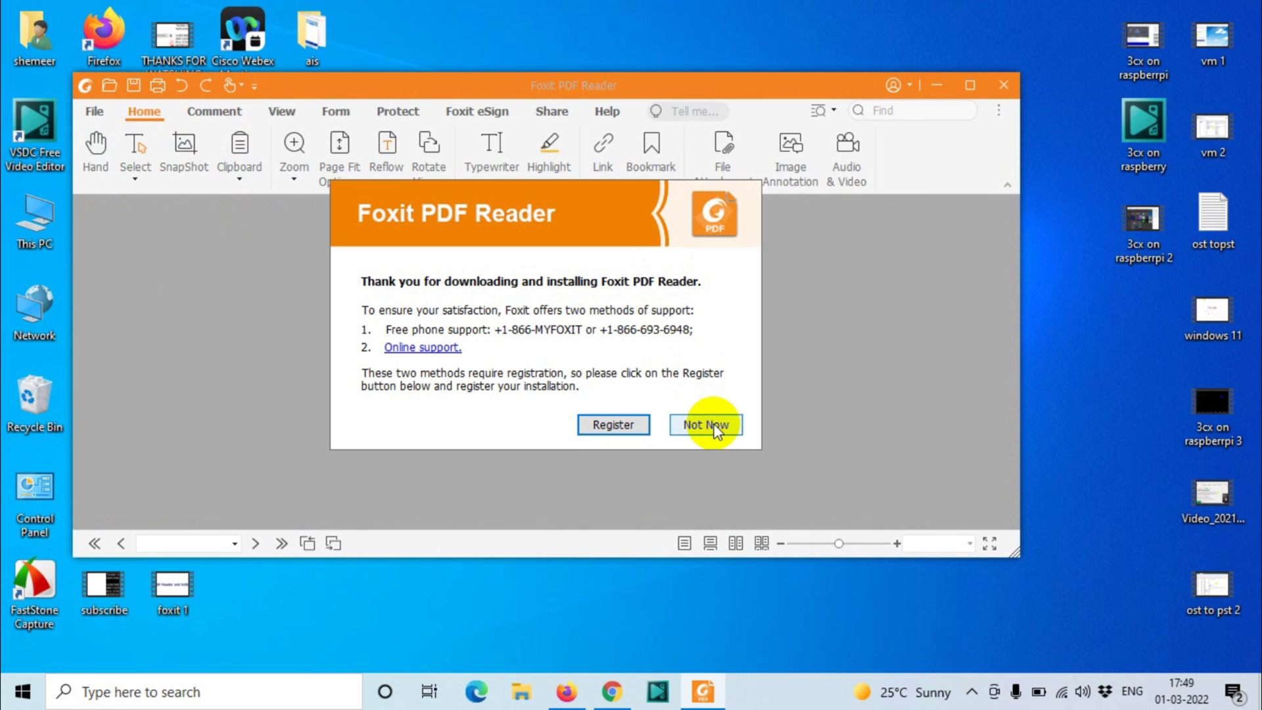
click(706, 425)
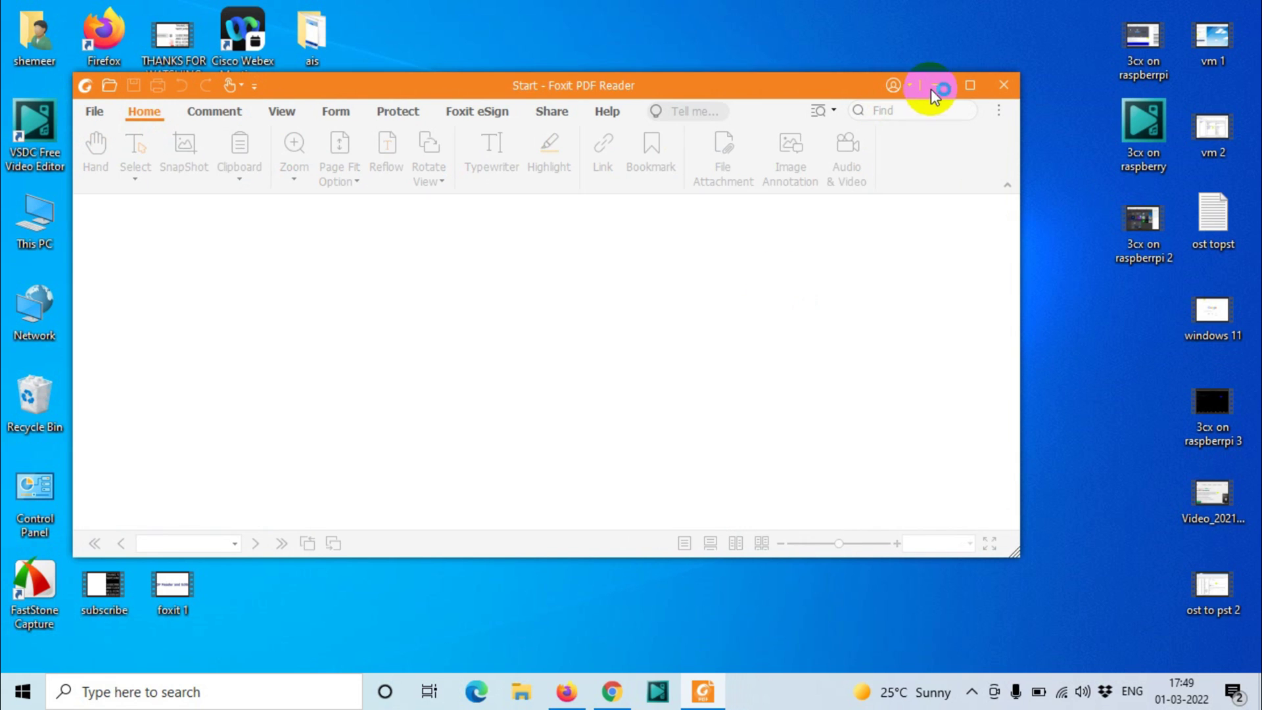
click(969, 85)
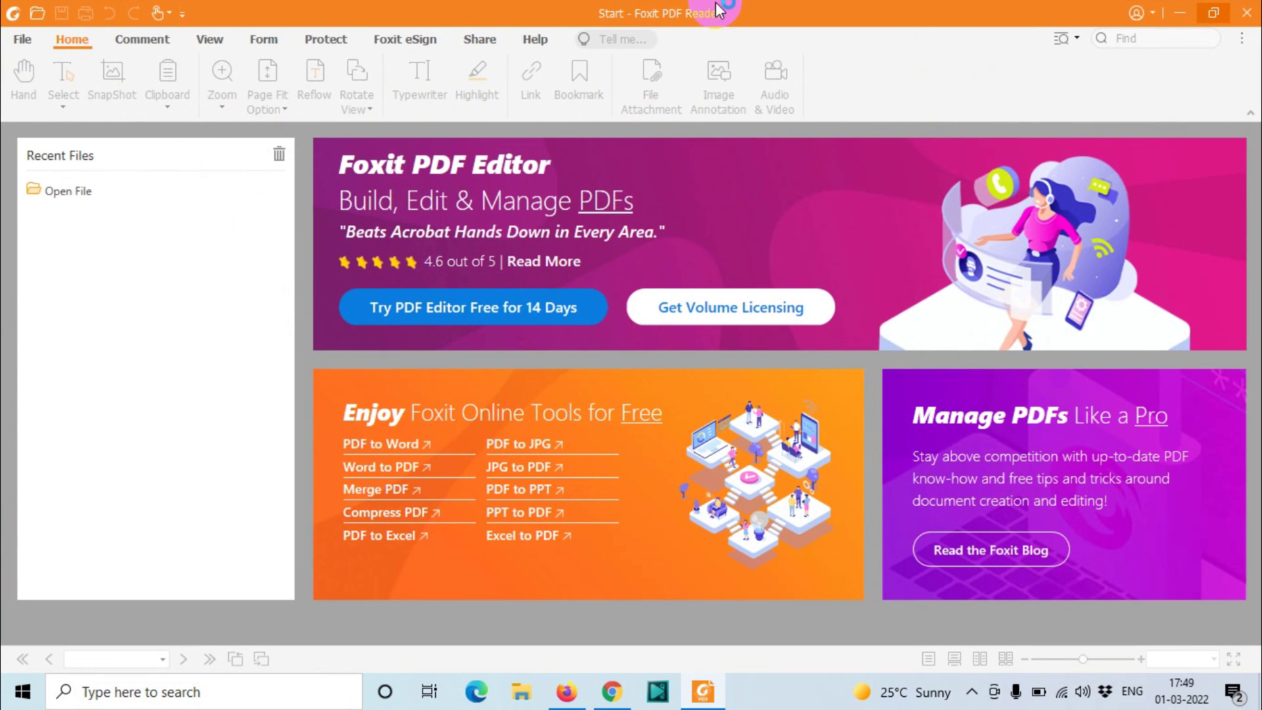
click(87, 189)
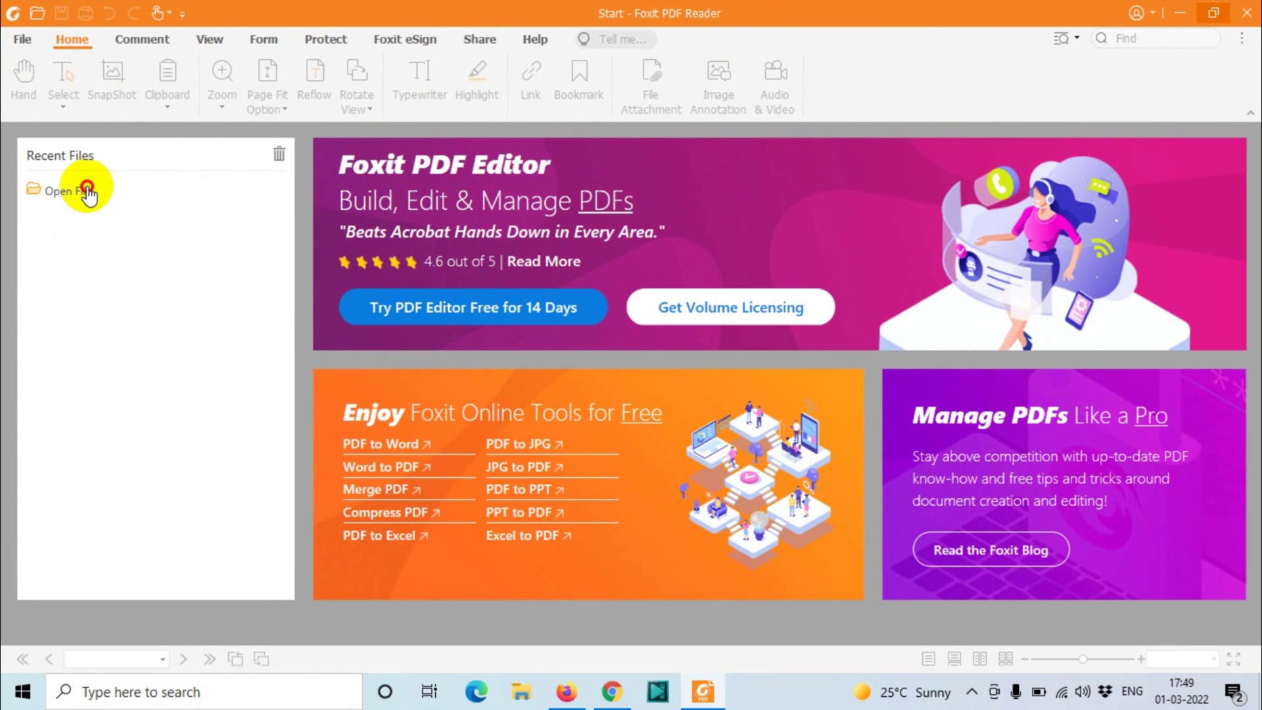
scroll(401, 283, up, 5)
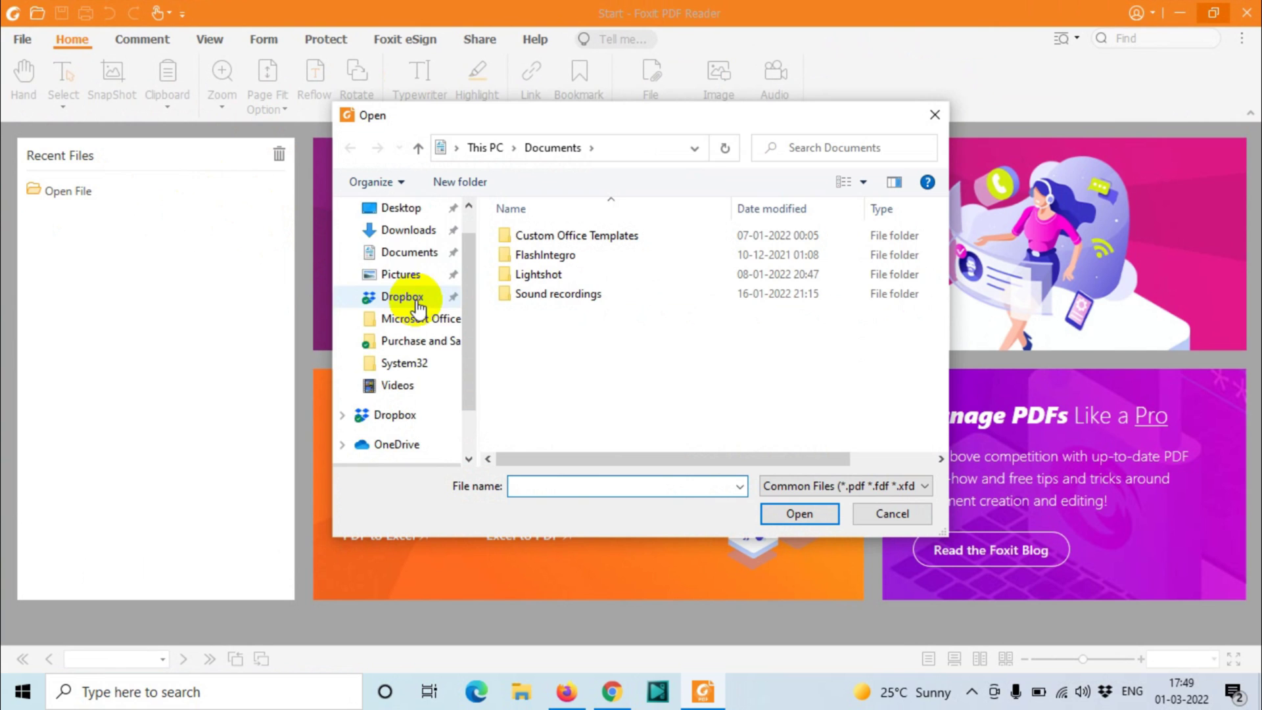
click(408, 266)
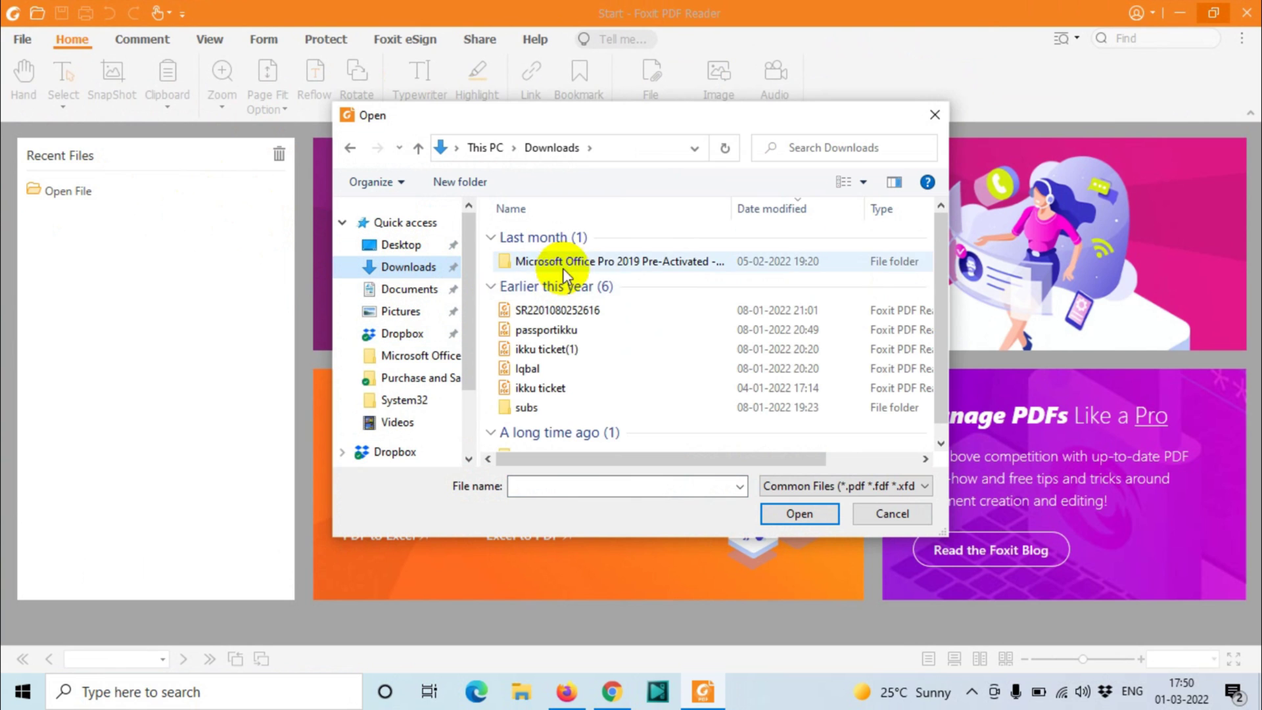
Open the passenger self-declaration PDF and add typewriter text 'fgggf' near the page's top-left
double_click(587, 310)
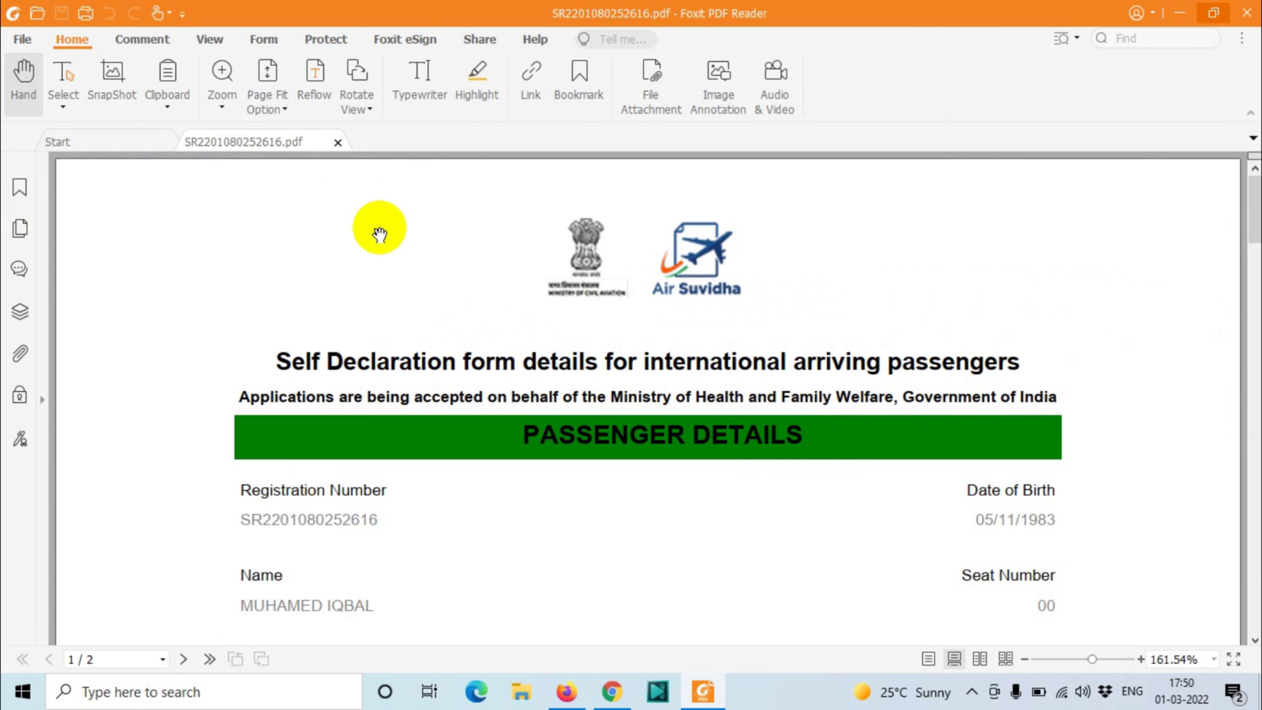
click(431, 86)
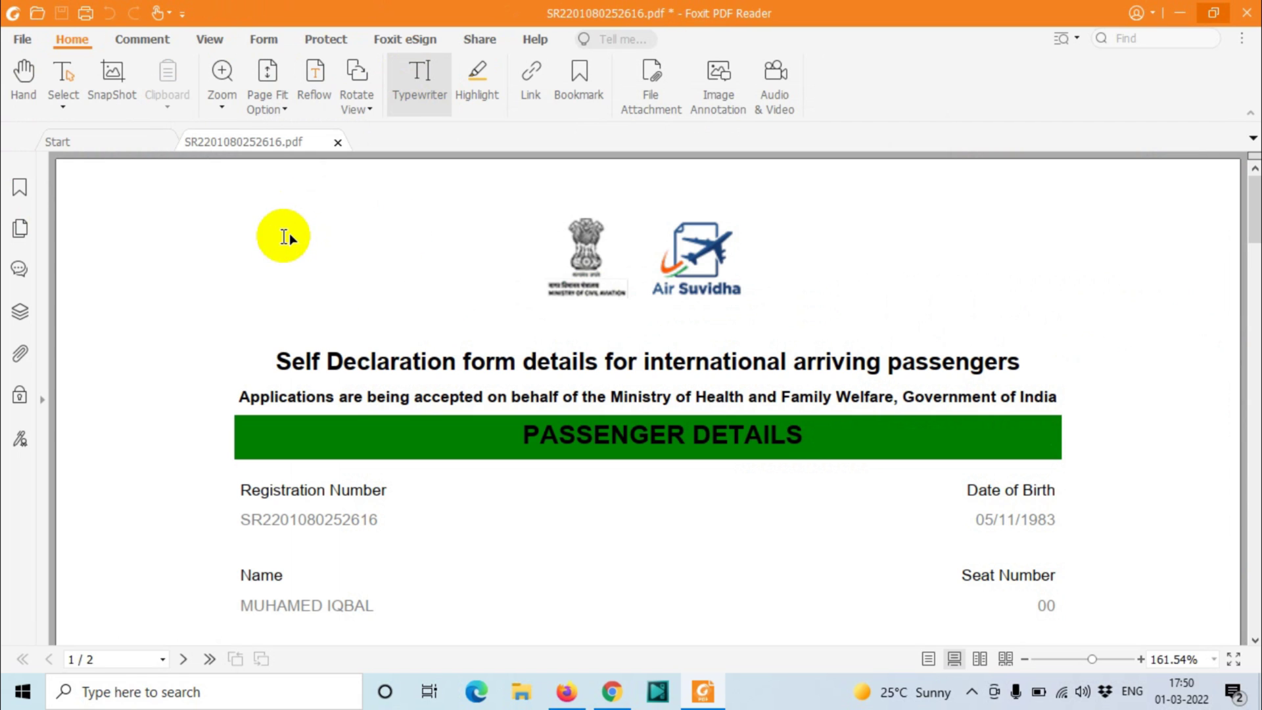
click(300, 252)
text(fg)
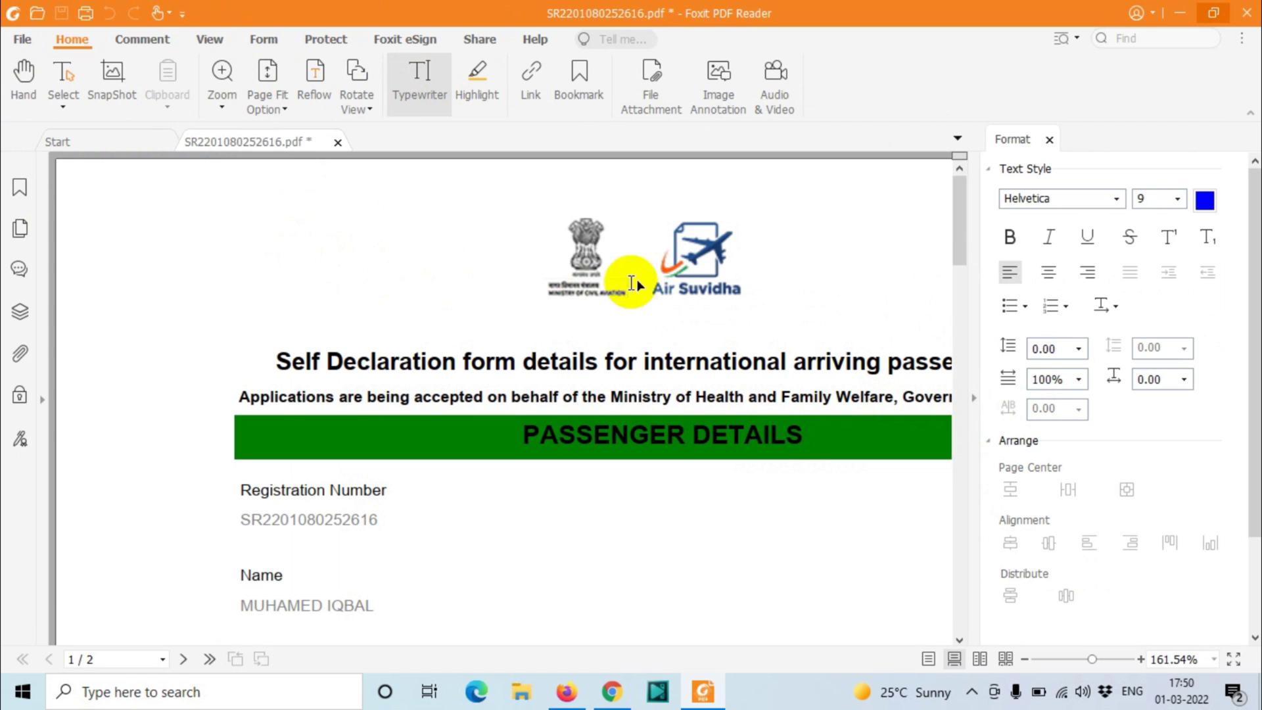
text(ggf)
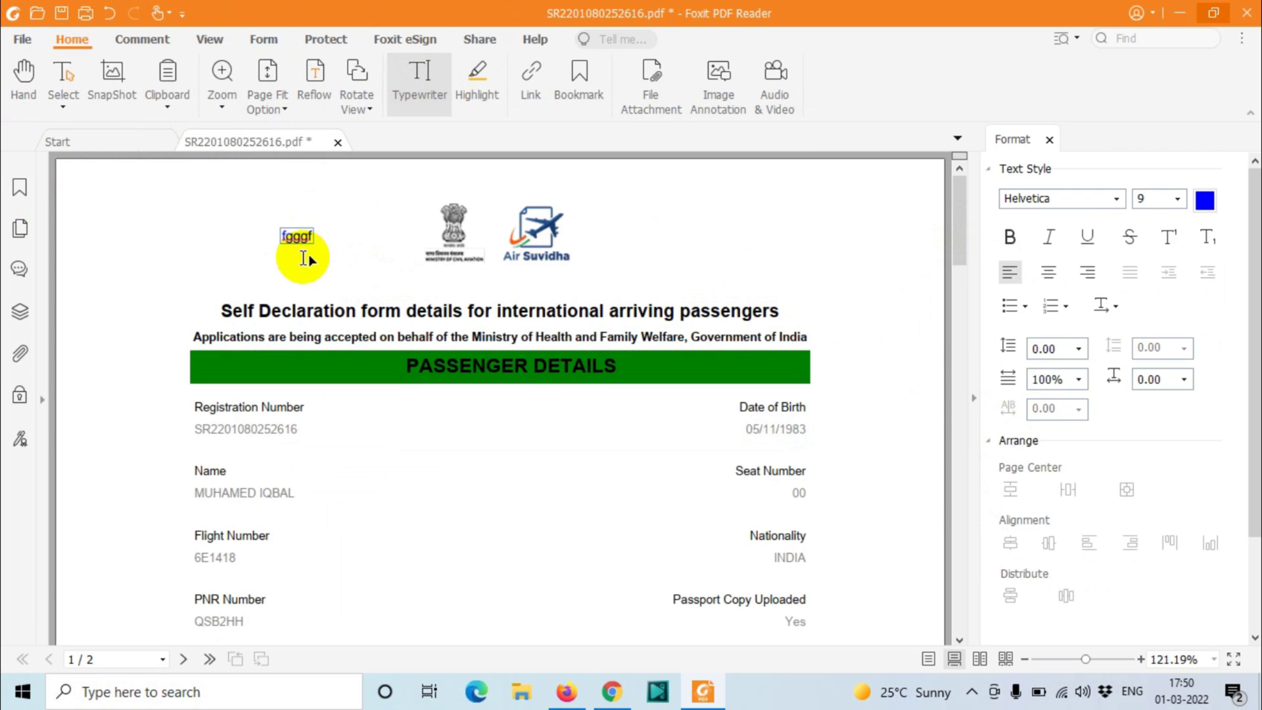
click(344, 262)
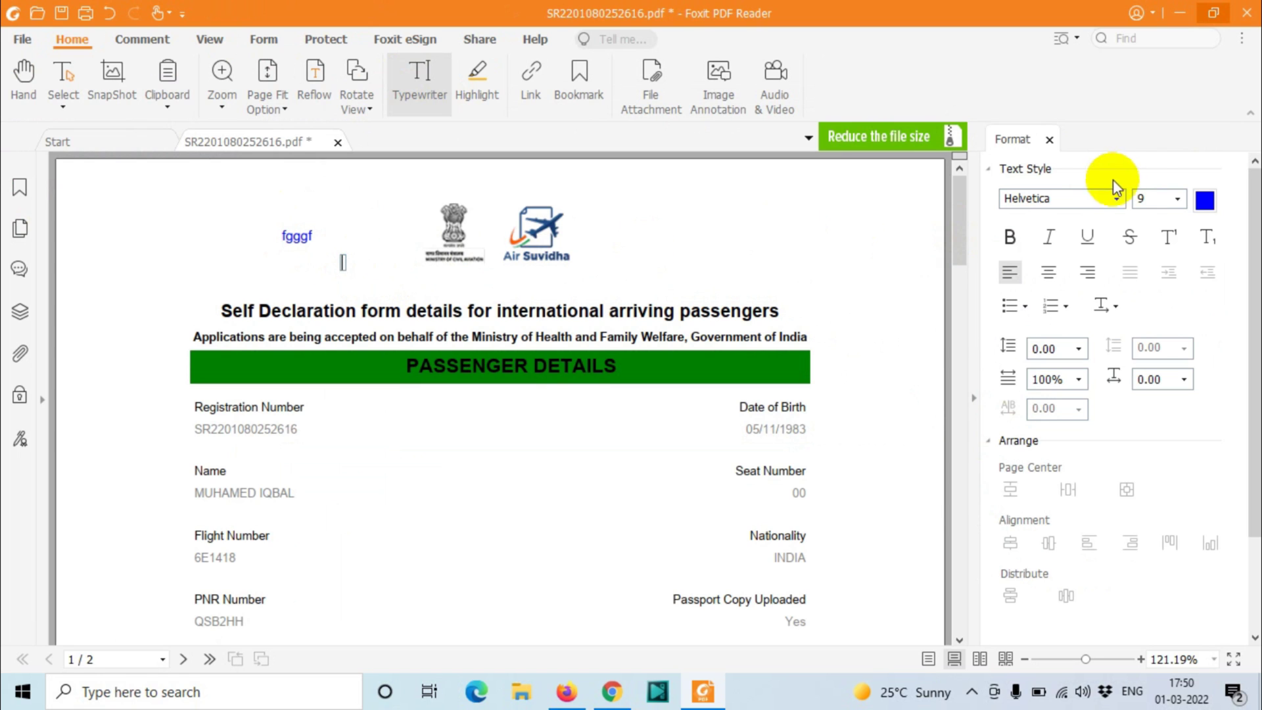
Select the added text box, then close the reader without saving changes
click(296, 235)
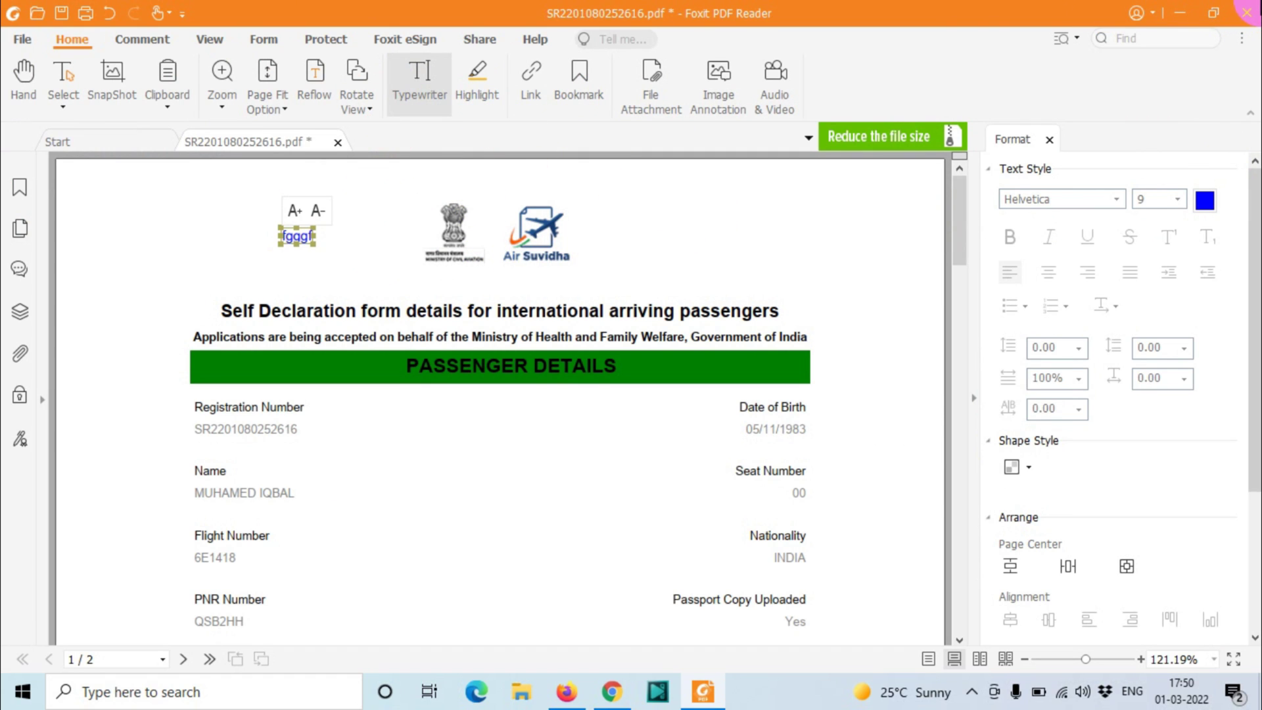
click(1247, 12)
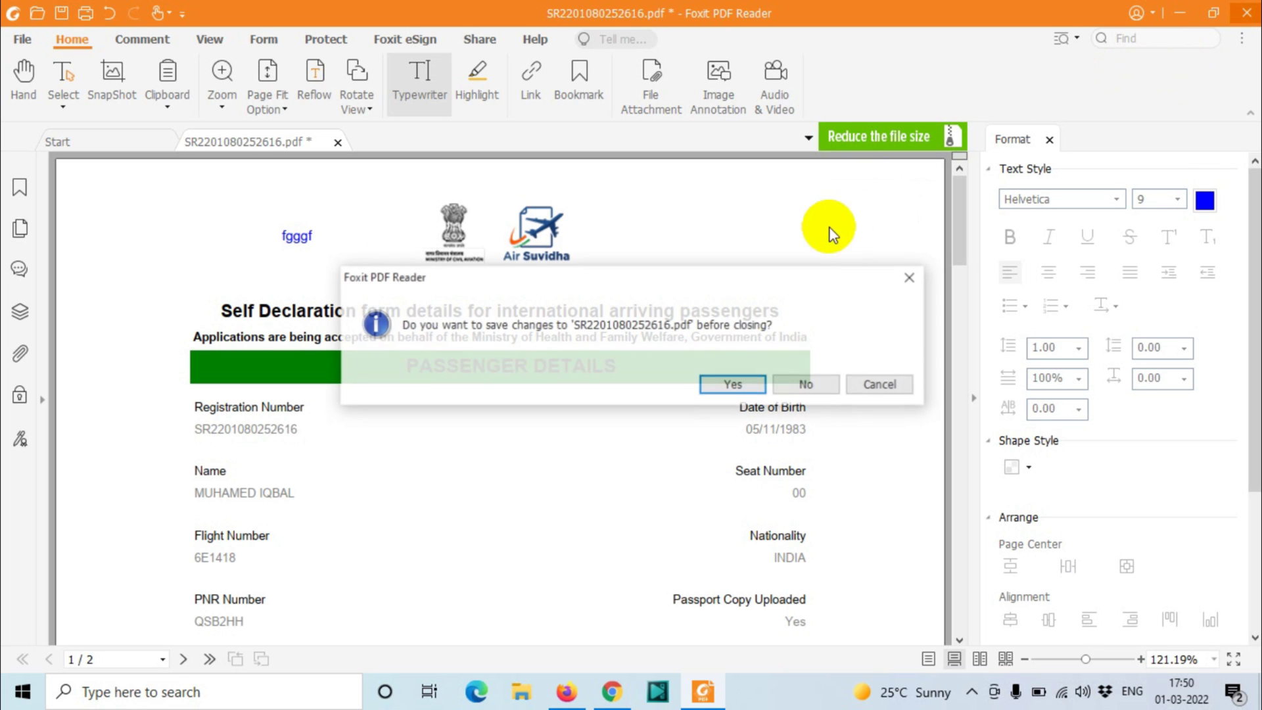
click(820, 372)
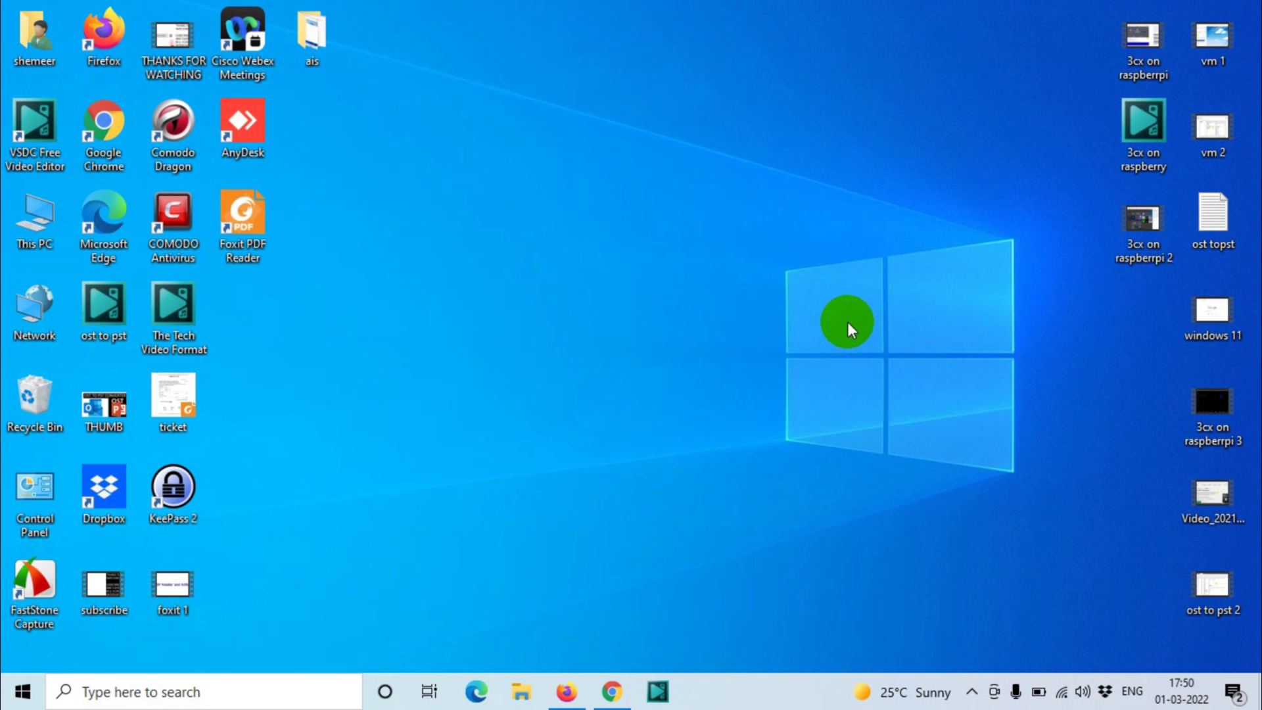